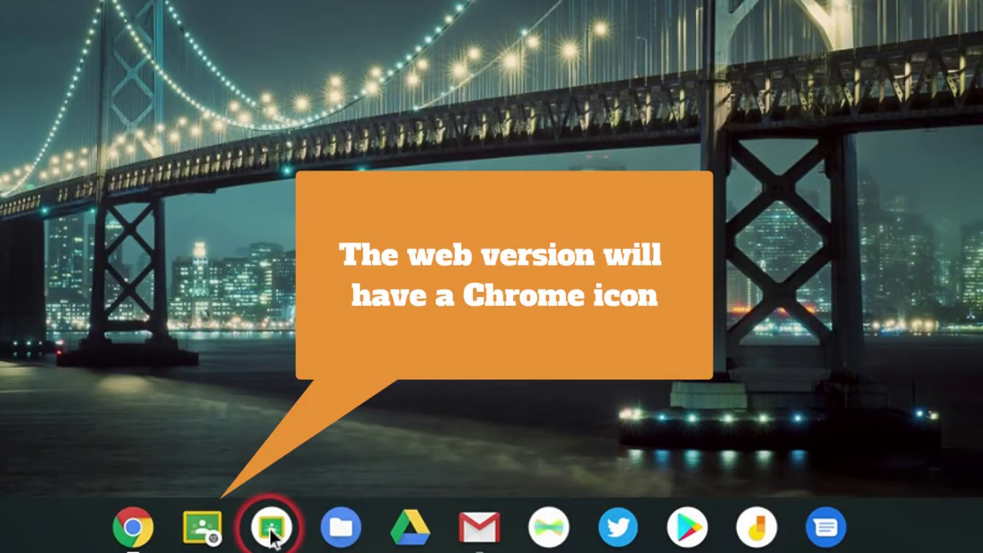
Step: Open the Classroom app and show the Classwork of the Google Classroom class (Virtual Learning Academy)
left_click(207, 535)
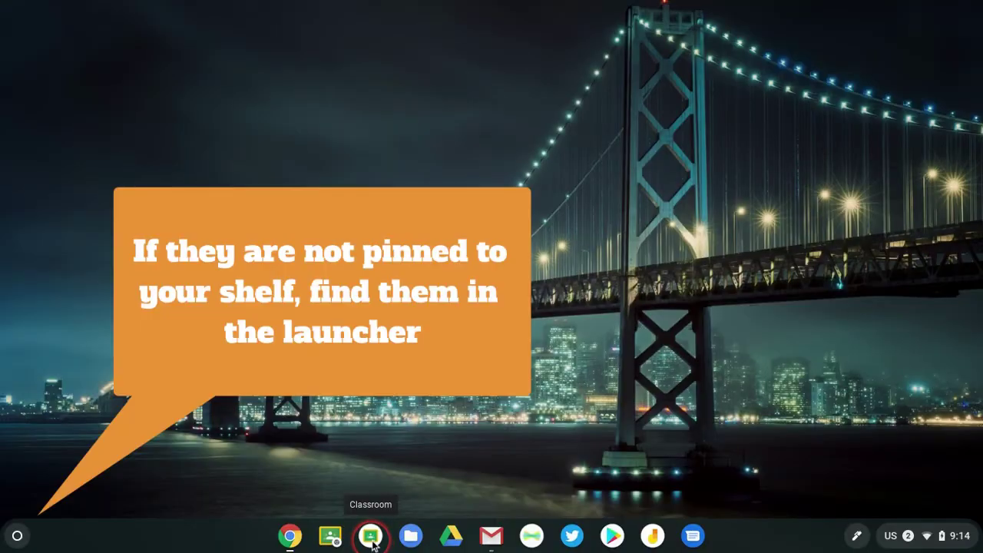
left_click(371, 537)
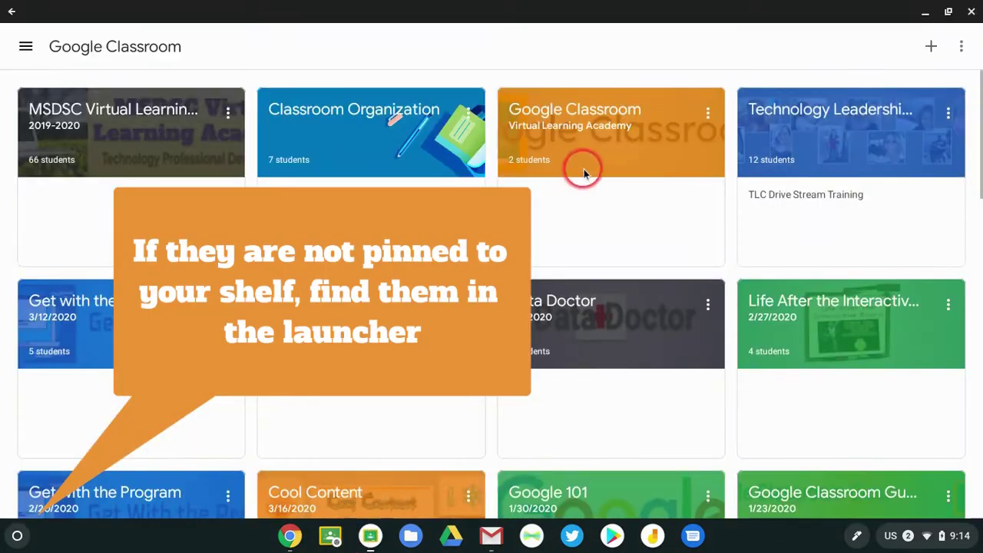
left_click(588, 119)
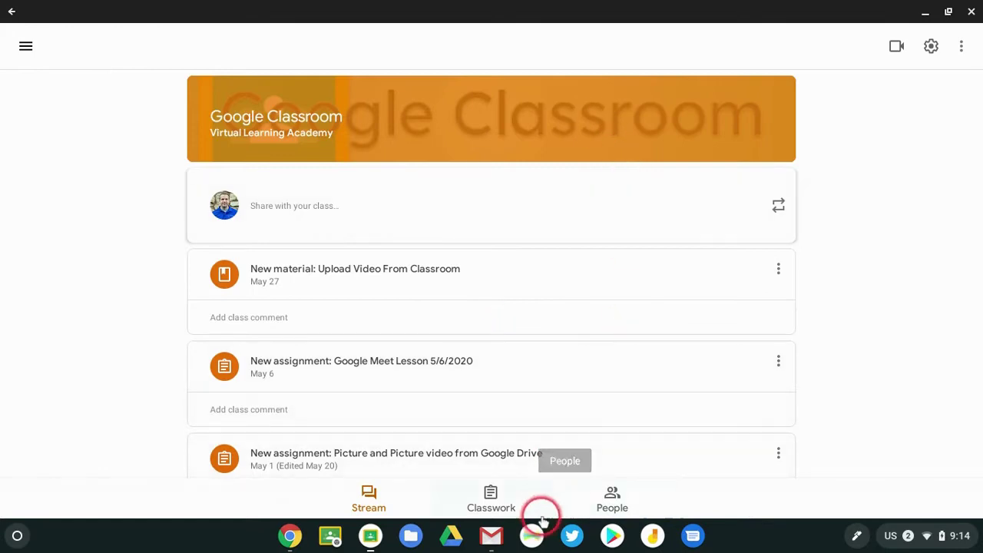
left_click(499, 501)
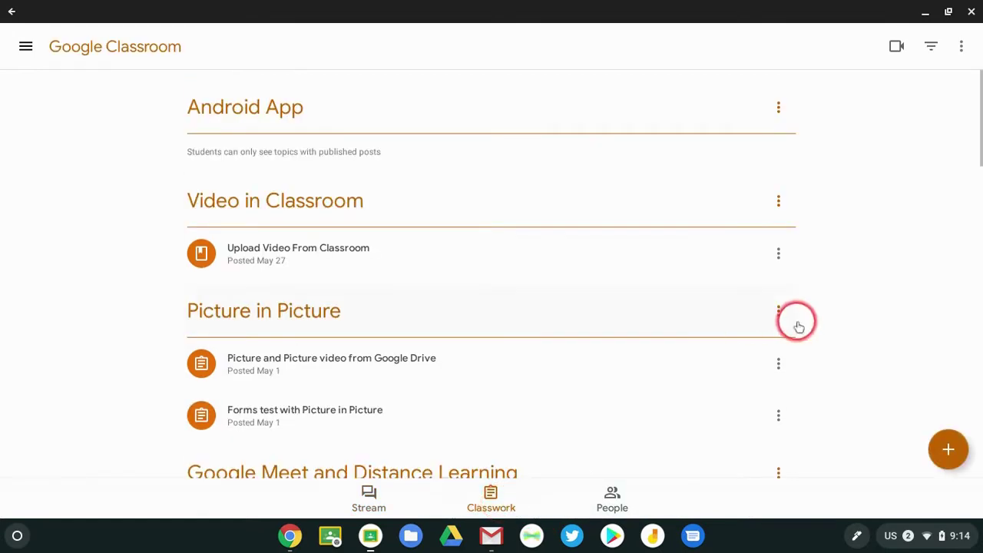
Step: Create a new material titled "Class Notes" and assign it to the Android App topic
left_click(949, 451)
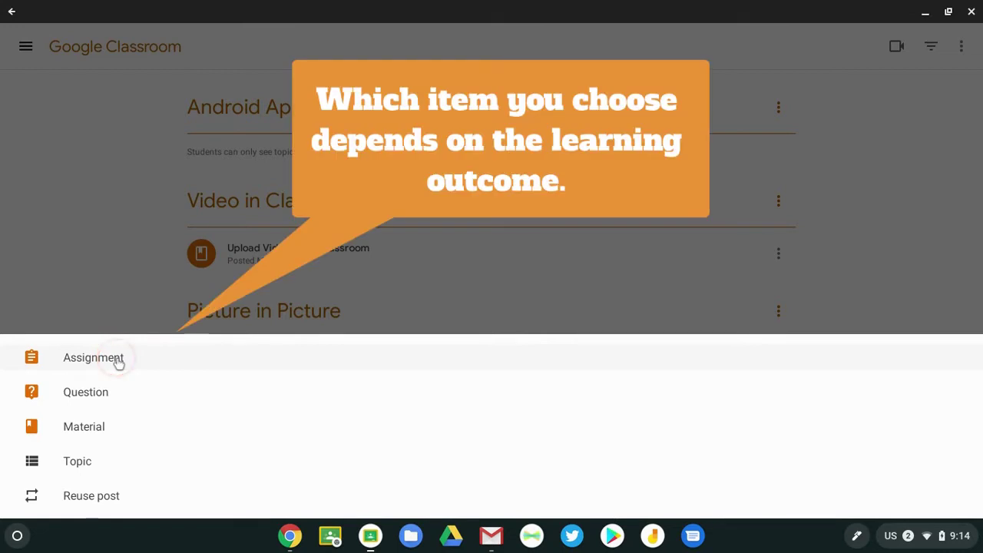
left_click(114, 428)
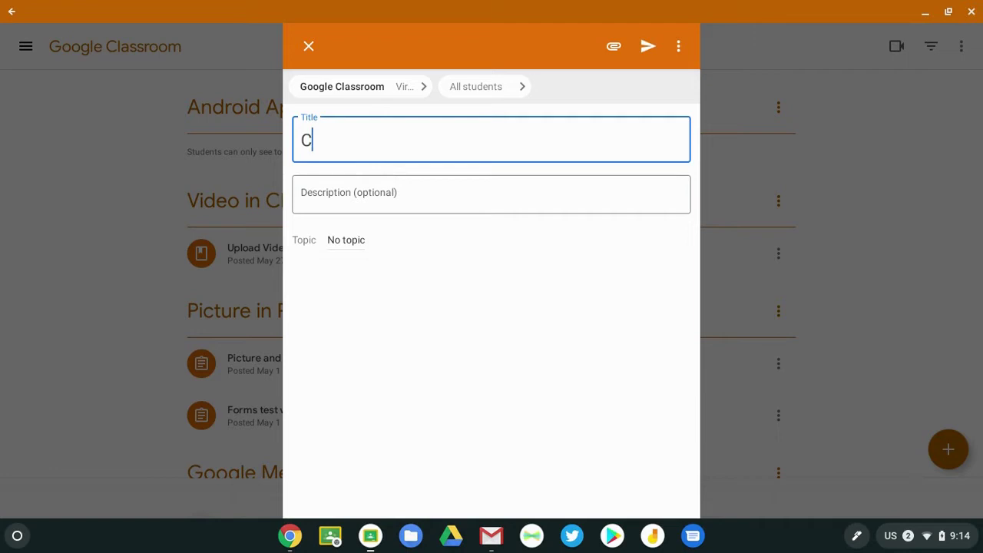
type("Class Notes")
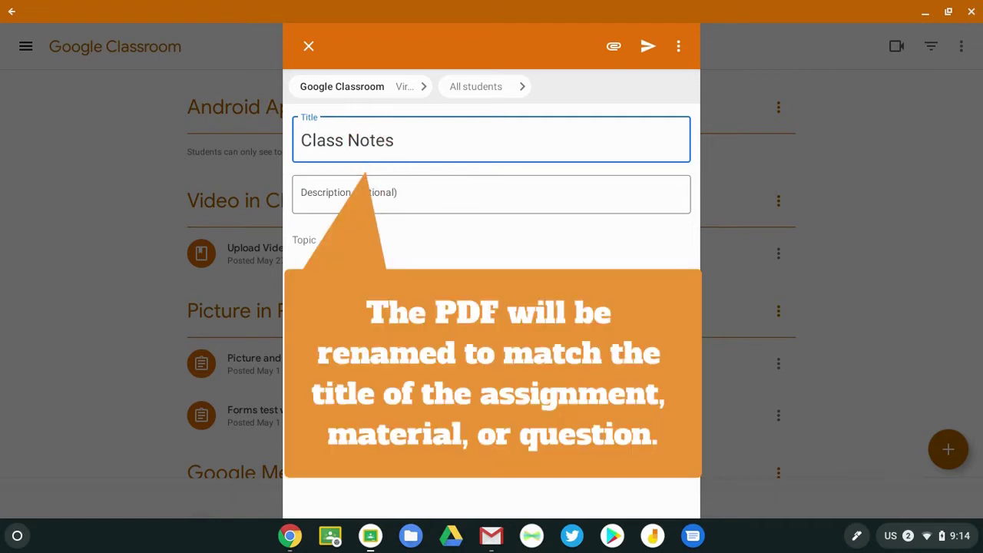
left_click(331, 240)
left_click(352, 191)
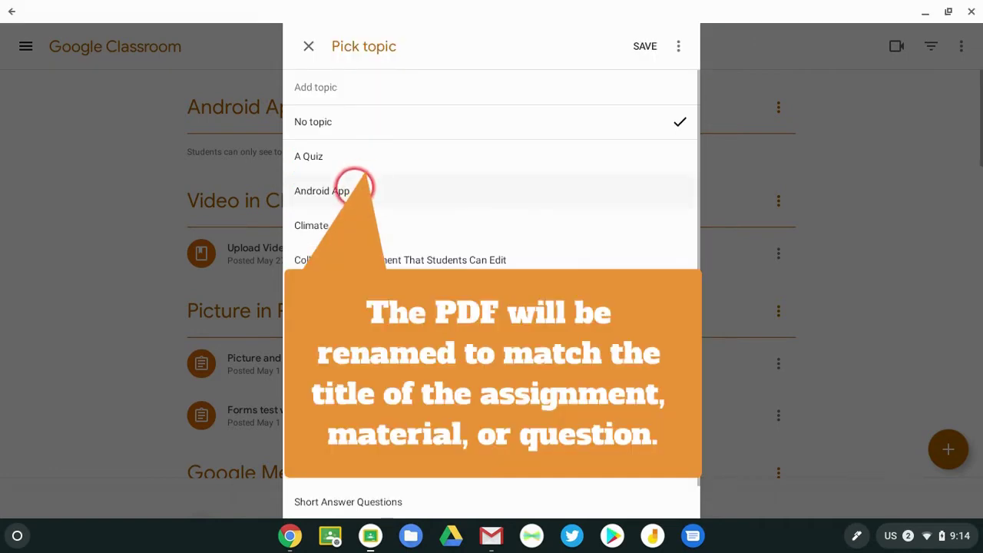
left_click(624, 58)
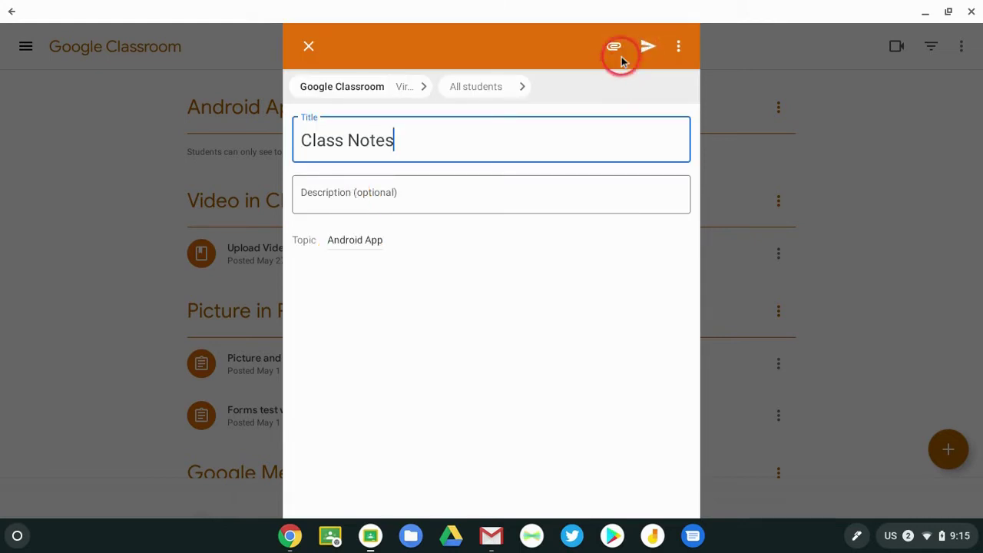
Step: Attach a newly created blank PDF to the Class Notes material
left_click(615, 47)
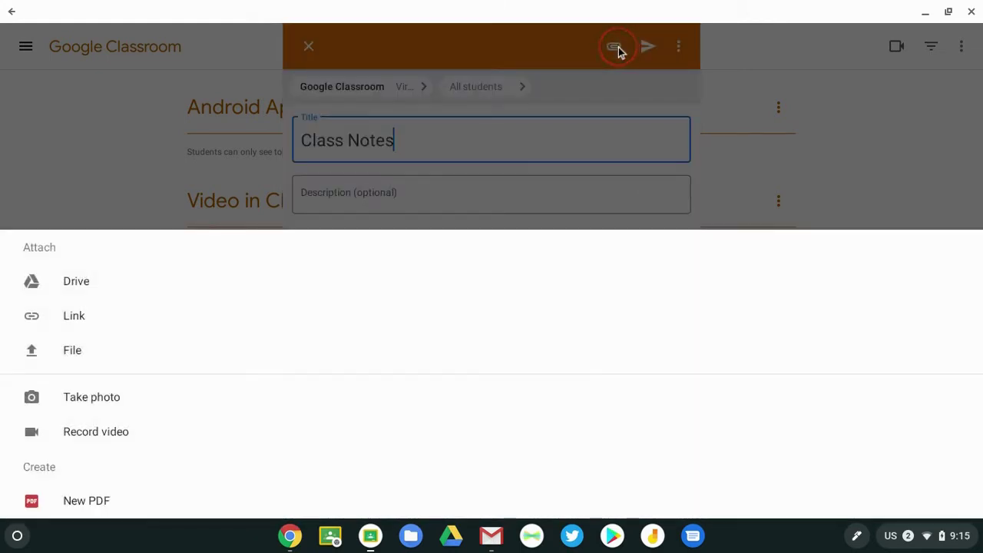
left_click(90, 503)
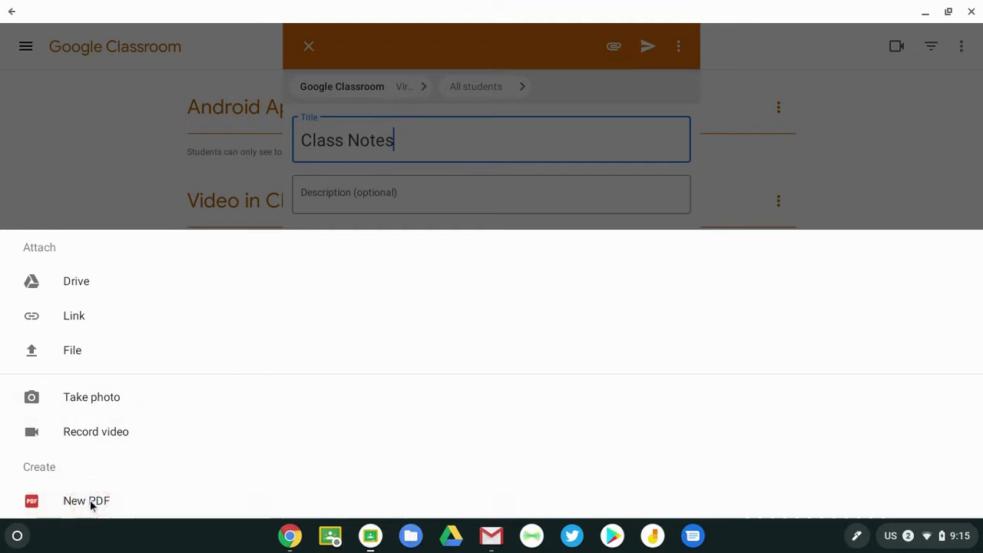
left_click(90, 500)
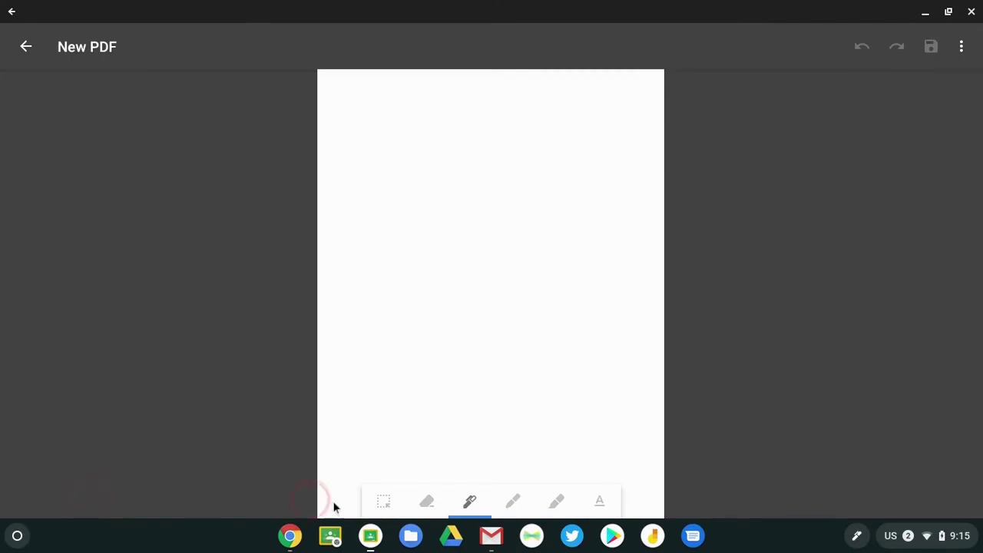
Step: Examine the highlighter's colour and stroke size options, including the expanded colour palette
left_click(471, 496)
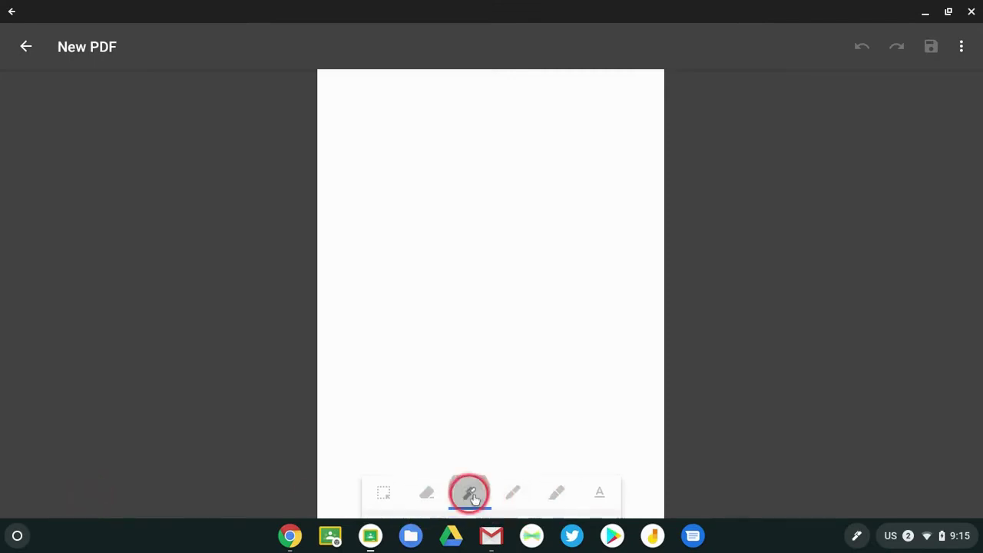
left_click(520, 426)
left_click(560, 498)
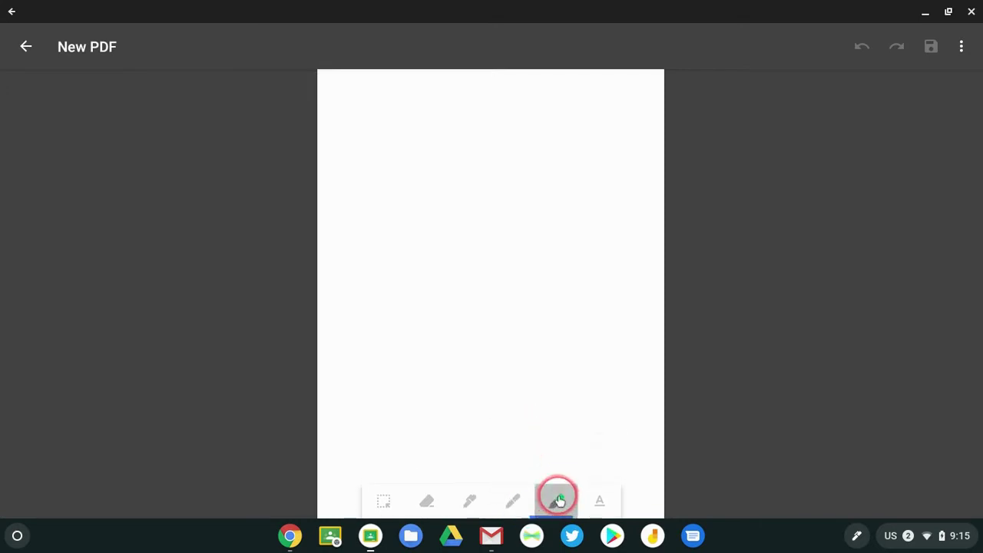
left_click(560, 500)
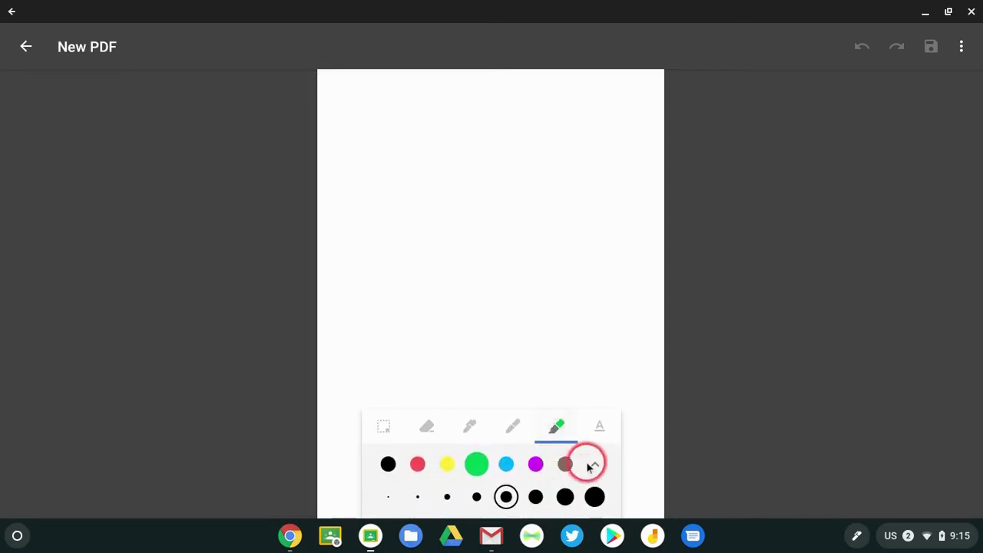
left_click(589, 465)
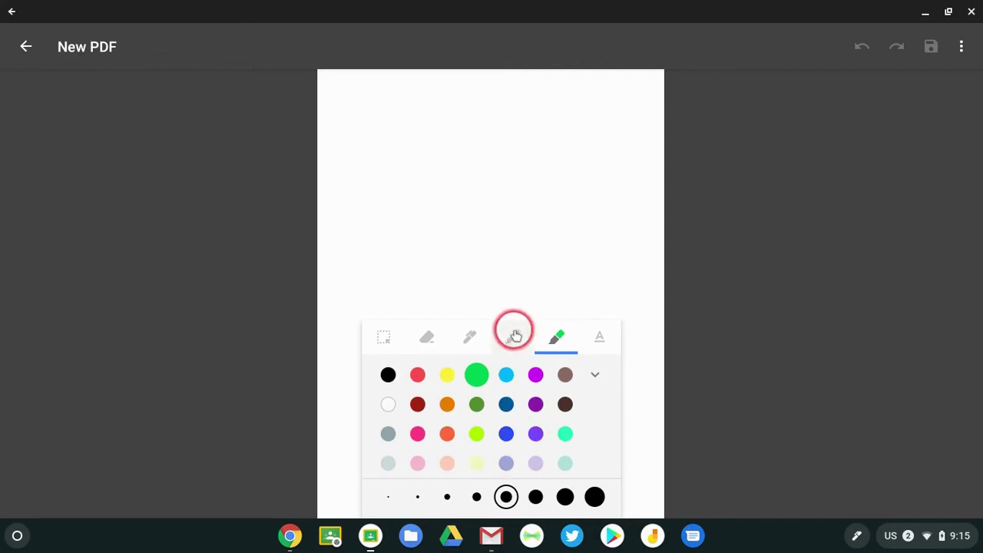
left_click(516, 336)
Step: Examine the colour and stroke size options of the pen and marker tools
left_click(469, 489)
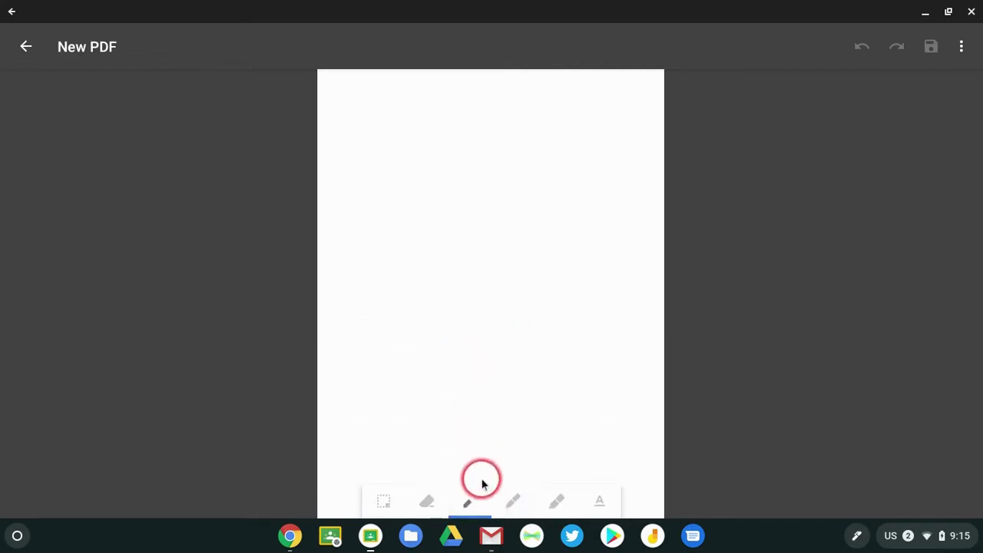
left_click(505, 500)
left_click(478, 511)
left_click(479, 512)
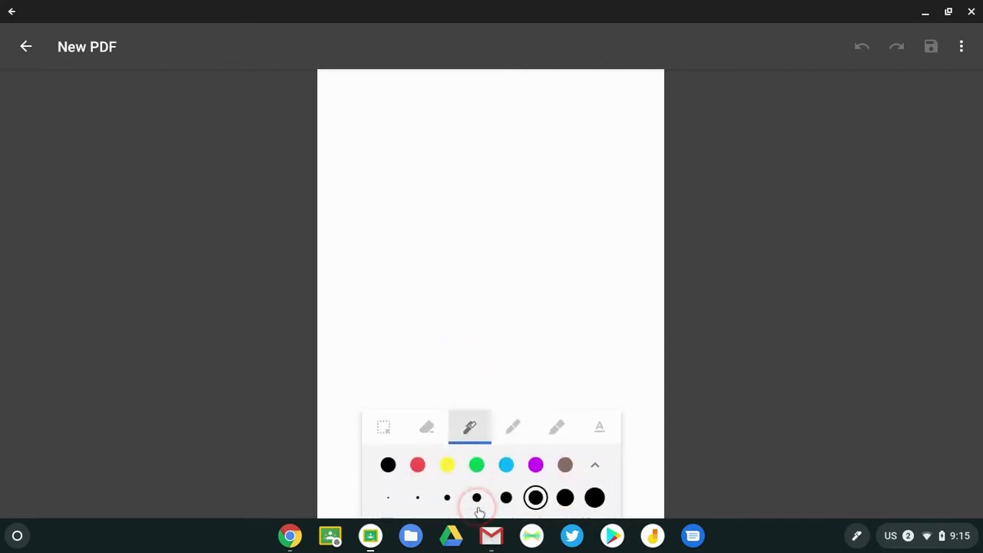
left_click(448, 496)
left_click(511, 425)
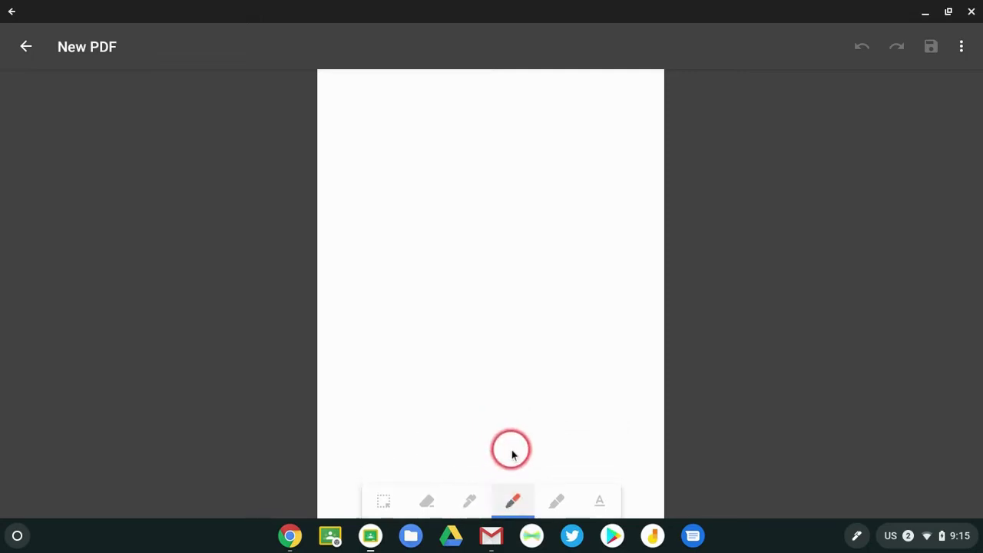
left_click(513, 501)
left_click(506, 497)
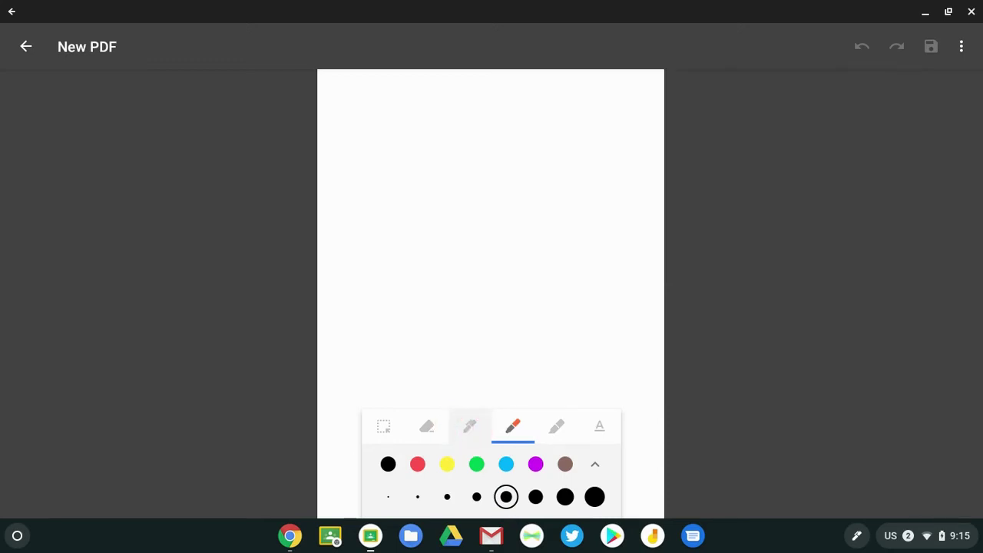
Step: Examine the eraser's extra option, the text tool and the selection tool
left_click(430, 427)
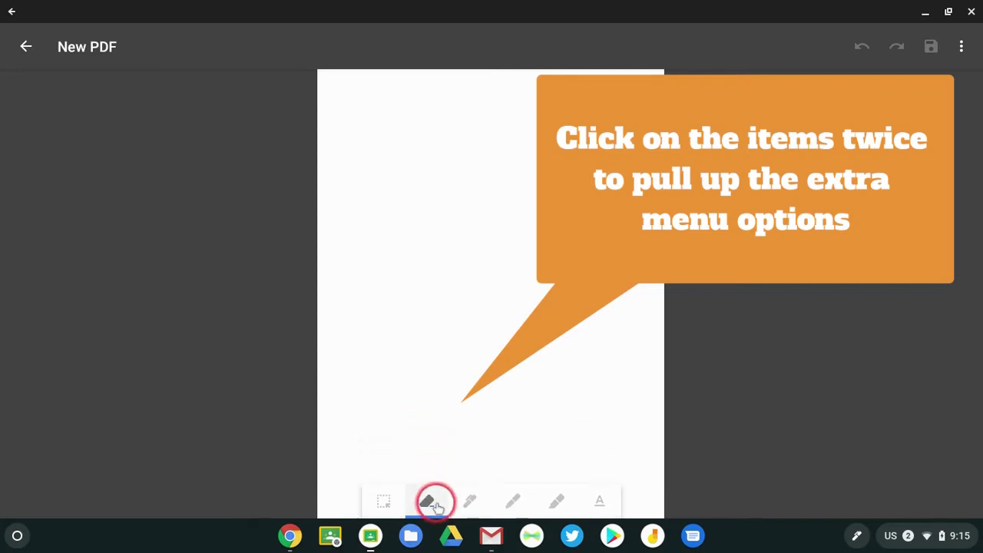
left_click(433, 502)
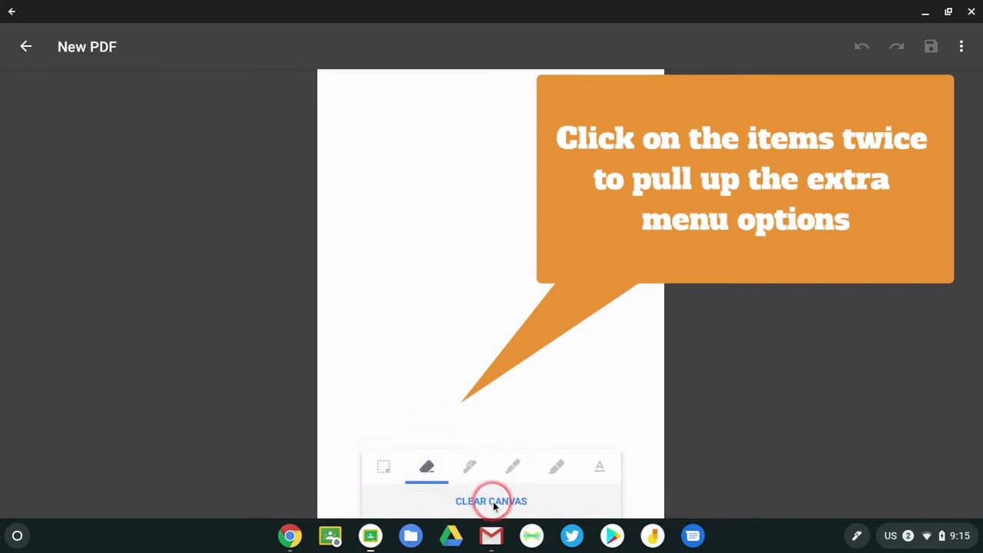
left_click(599, 467)
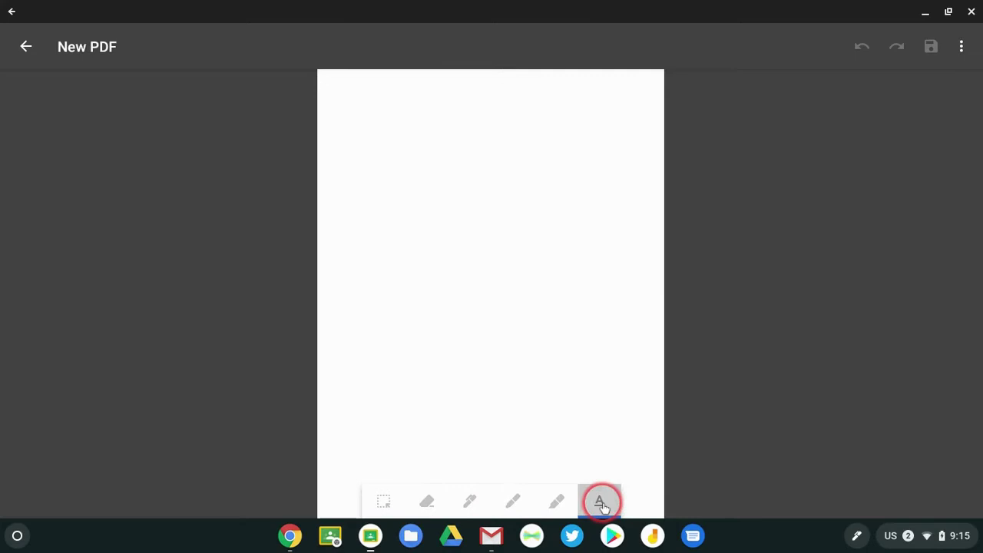
left_click(382, 502)
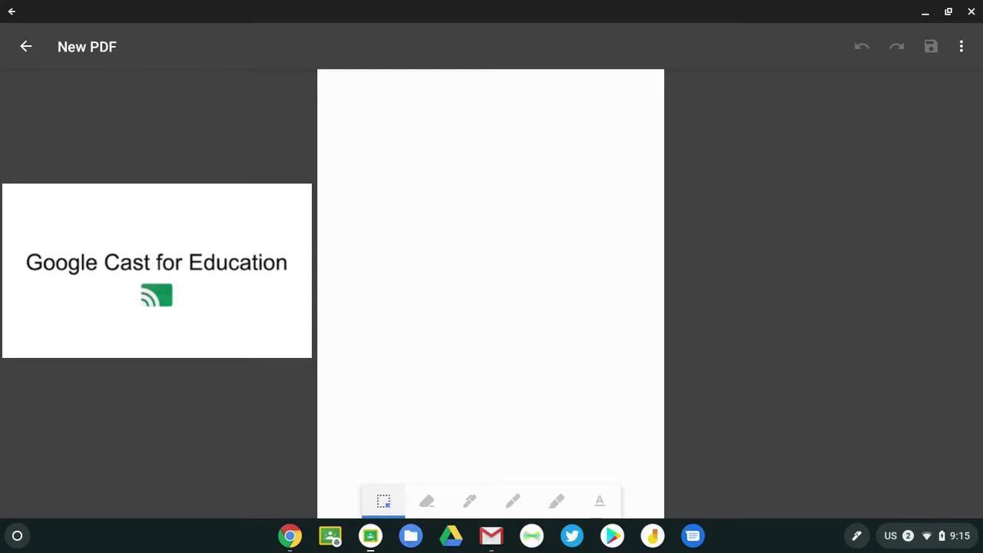
Step: Add a text box reading "Cast your screen for blank notes" near the top of the page, shift it toward the centre and narrow it slightly
left_click(599, 501)
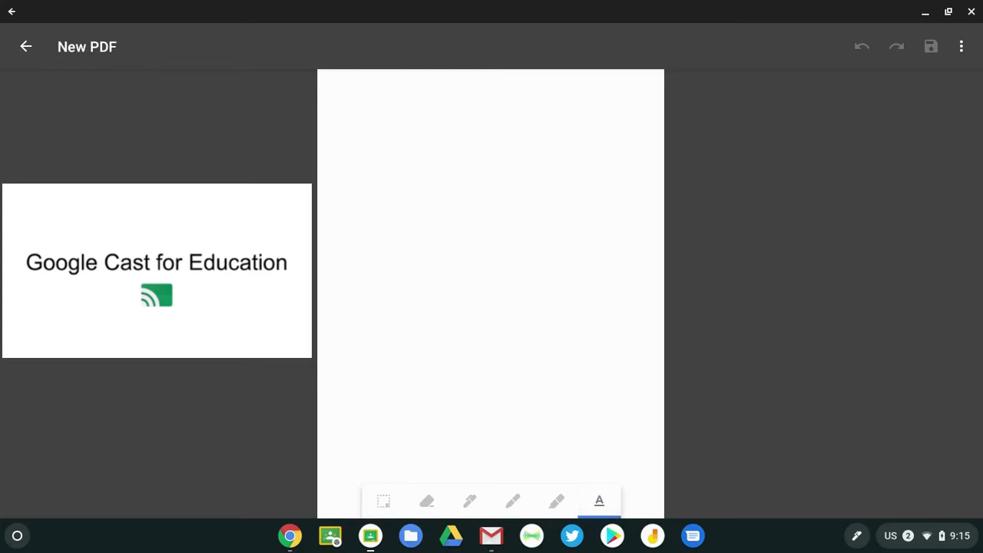
left_click(418, 143)
type("Cast your screen for blank notes")
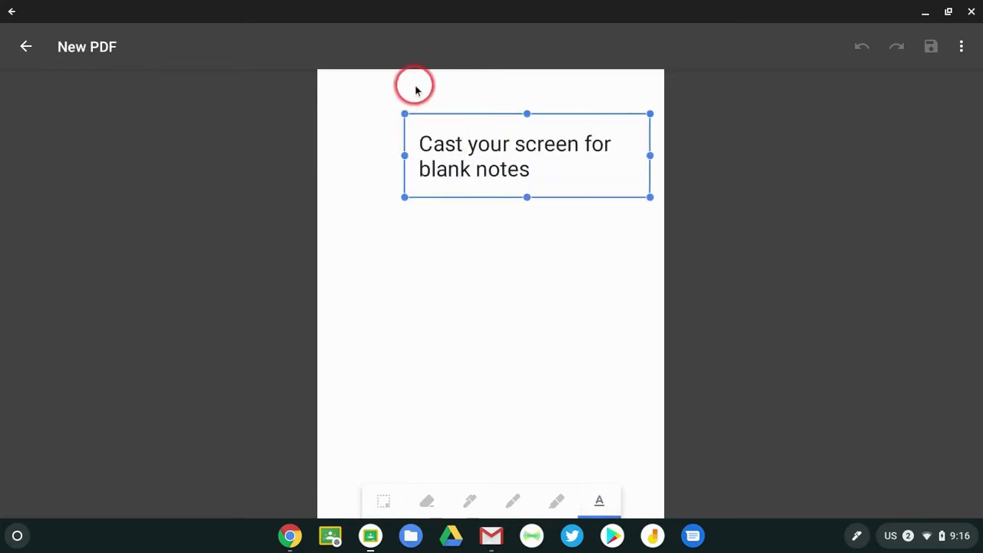
left_click_drag(527, 156, 490, 149)
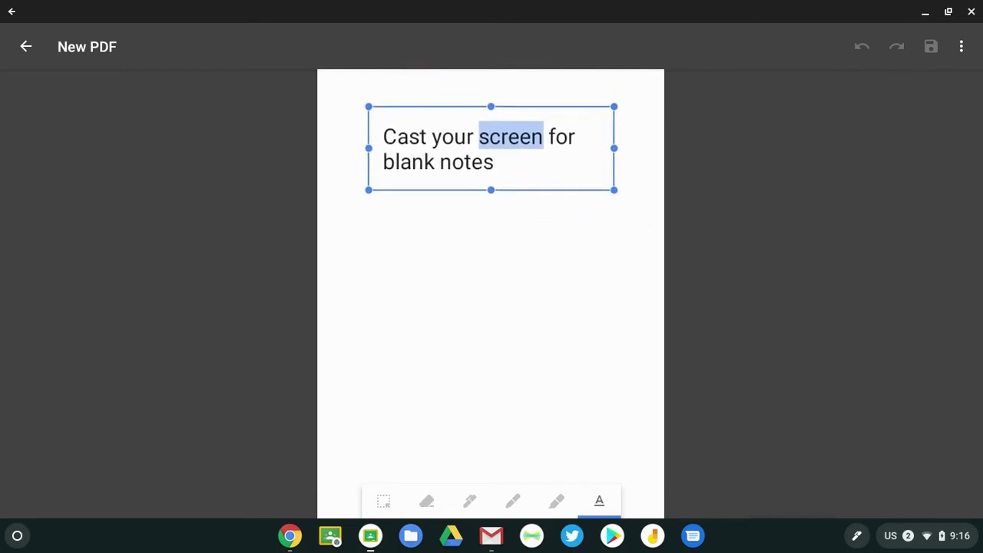
left_click(494, 162)
mouse_move(614, 149)
left_mouse_down()
mouse_move(548, 153)
mouse_move(600, 148)
left_mouse_up()
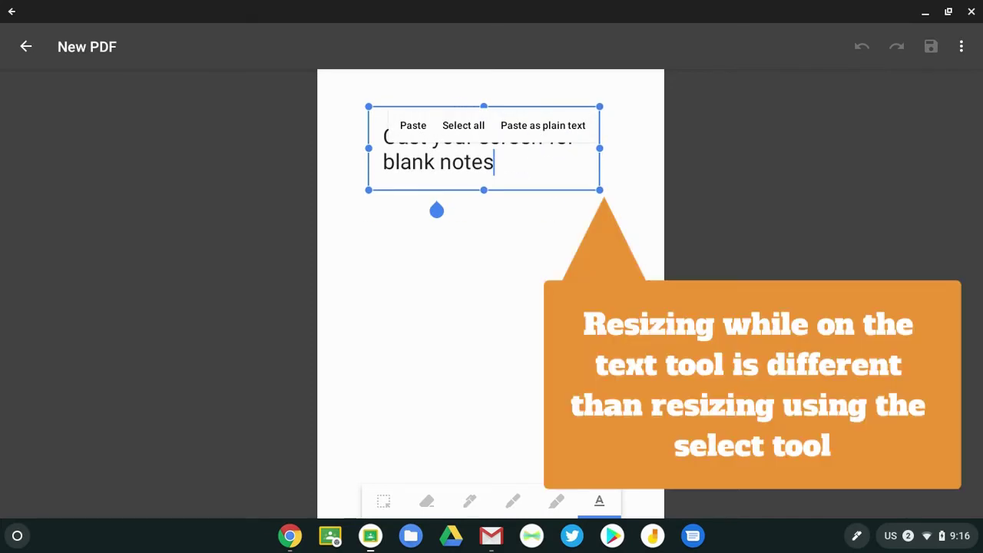
Step: Scale the text object down slightly with the selection tool and reposition it higher on the page
left_click(384, 500)
left_click(507, 153)
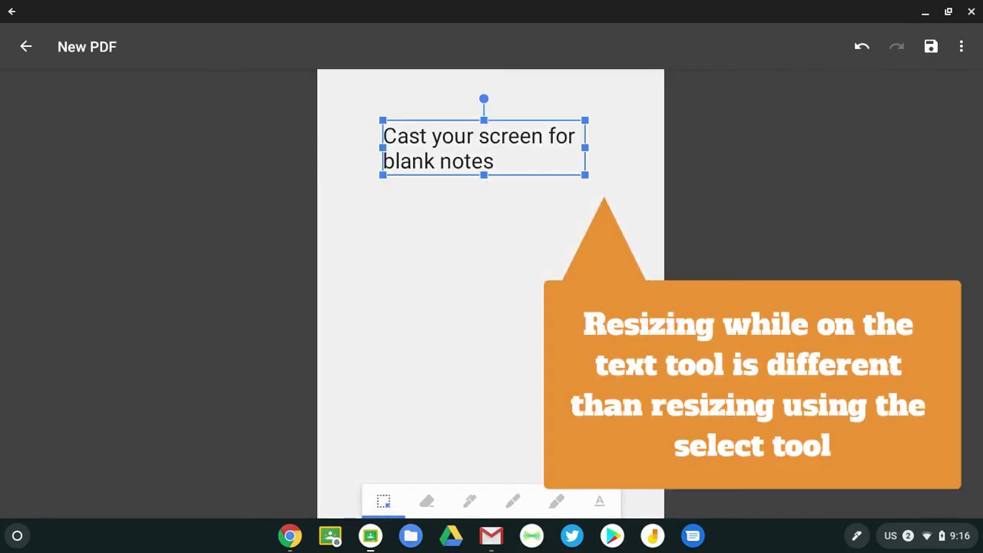
mouse_move(585, 175)
left_mouse_down()
mouse_move(533, 161)
mouse_move(581, 173)
mouse_move(576, 156)
mouse_move(592, 176)
mouse_move(572, 171)
left_mouse_up()
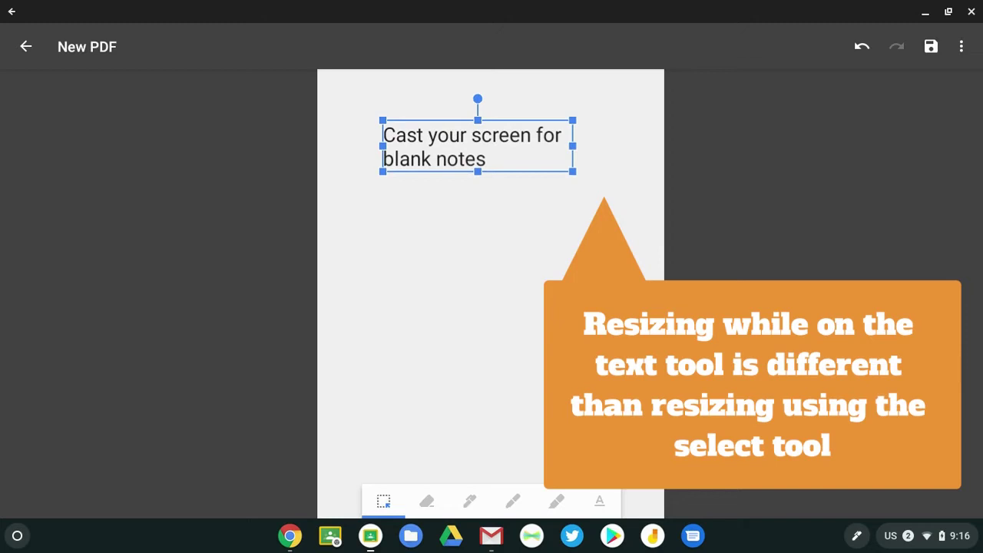
mouse_move(477, 146)
left_mouse_down()
mouse_move(510, 169)
mouse_move(472, 129)
left_mouse_up()
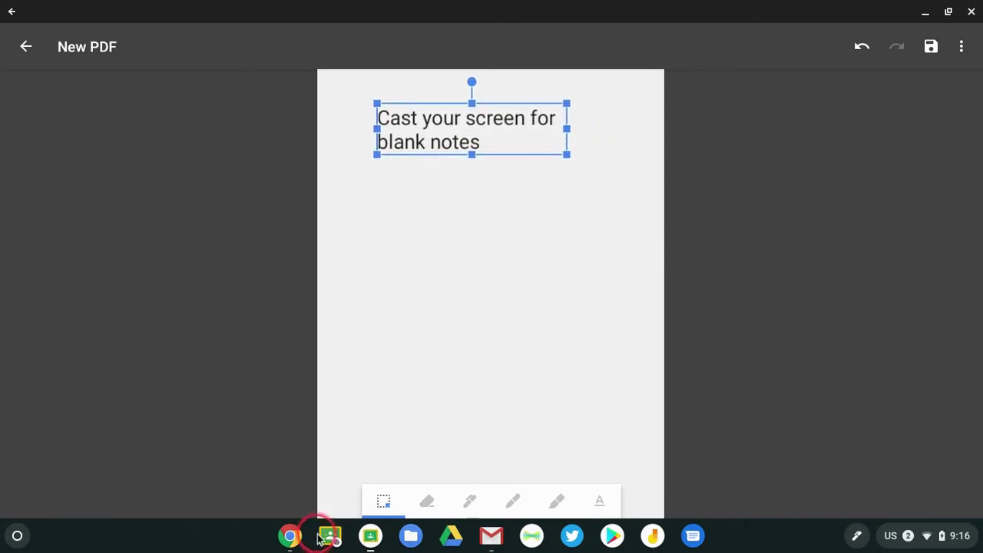
left_click(384, 506)
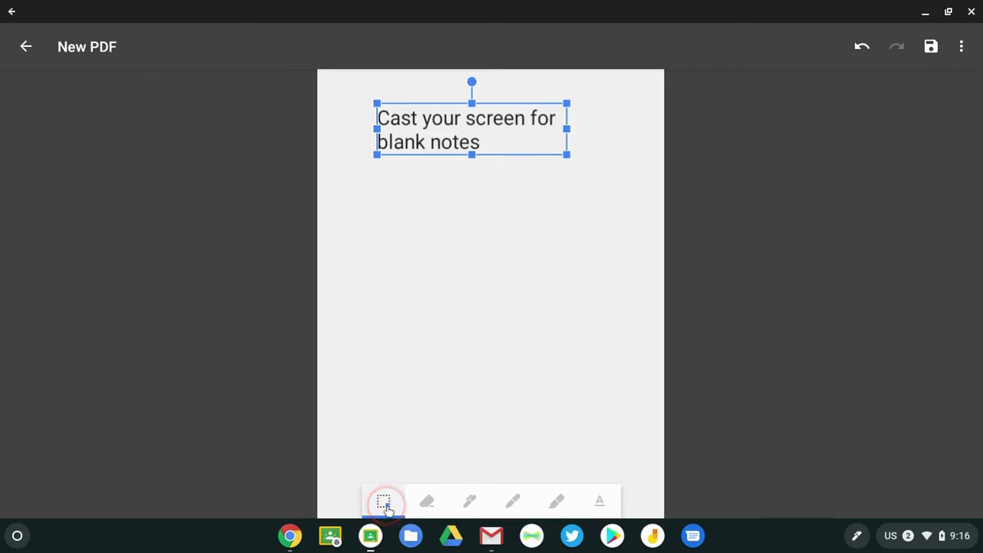
mouse_move(472, 129)
left_mouse_down()
mouse_move(505, 101)
mouse_move(479, 126)
left_mouse_up()
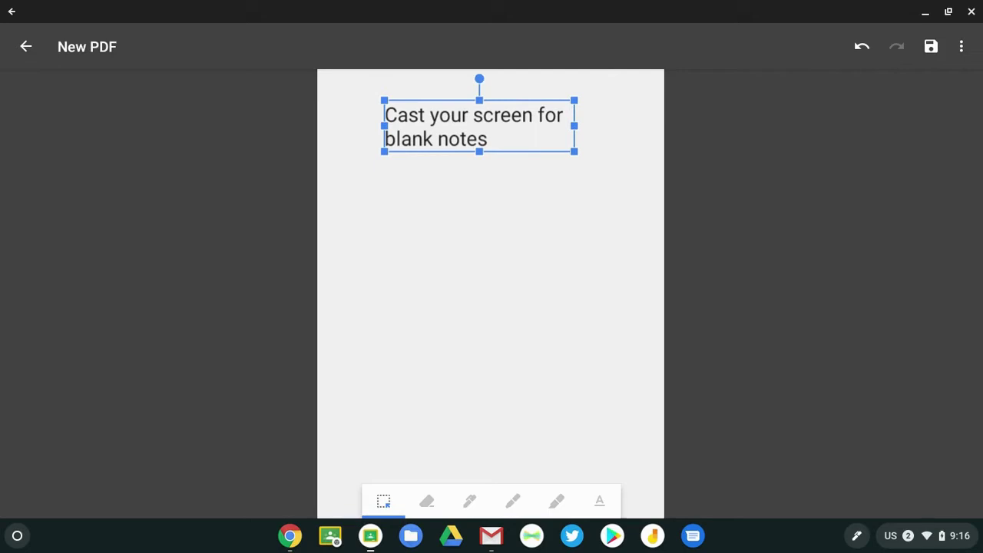
Step: Handwrite "screencasts" in red with the marker tool below the typed text
left_click(513, 501)
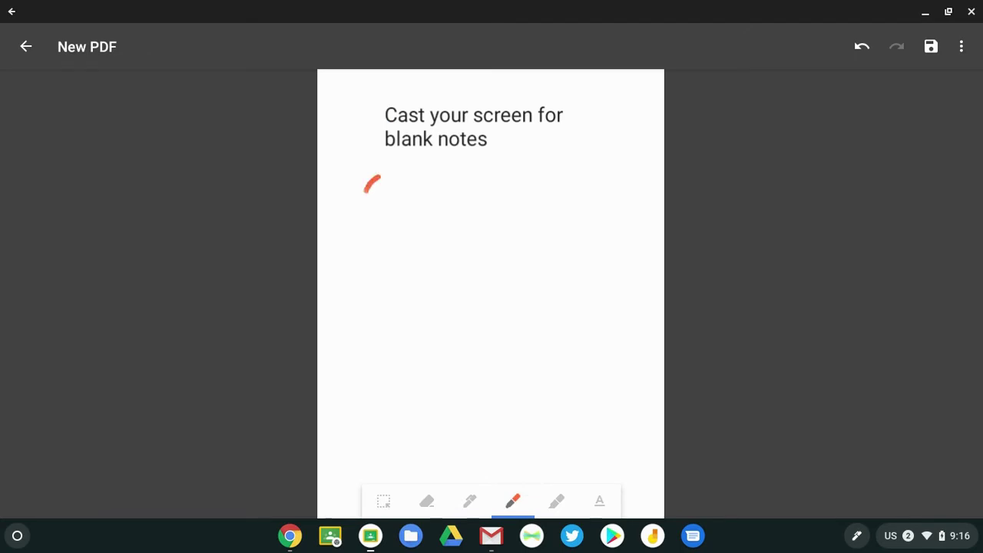
left_click_drag(397, 188, 564, 177)
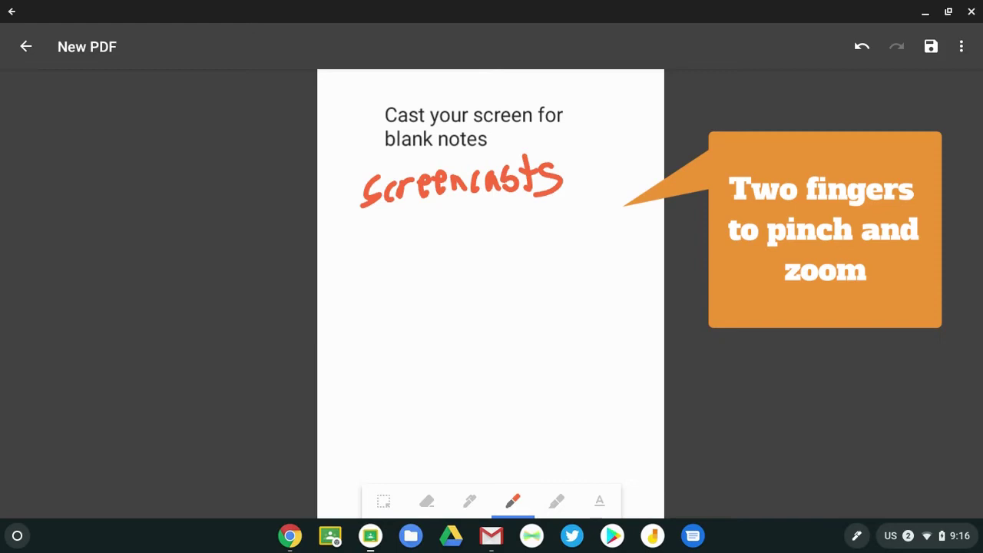
Step: Handwrite a bulleted "Wevideo" in light blue with the pen tool below the red "screencasts" heading
scroll(479, 179, "up", 5)
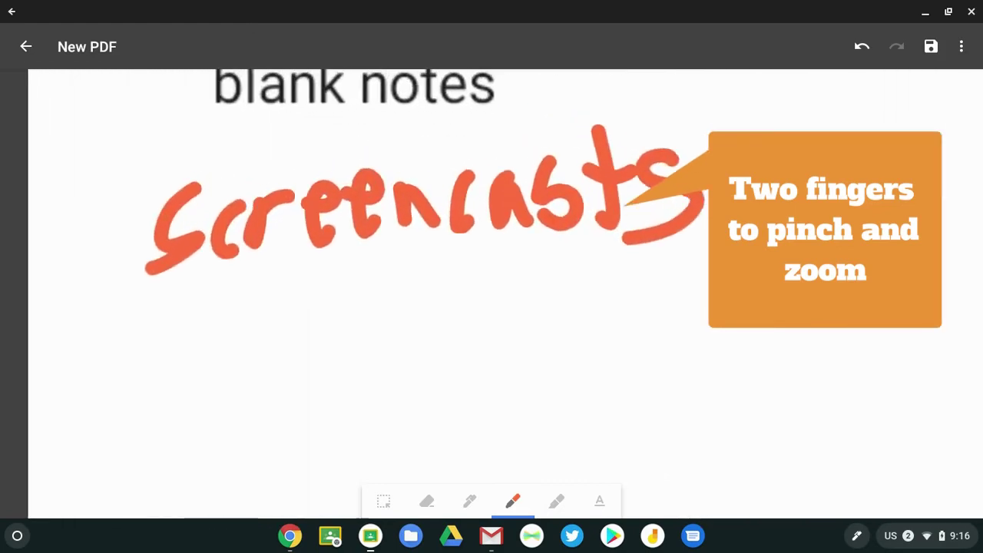
scroll(480, 179, "down", 1)
left_click(469, 501)
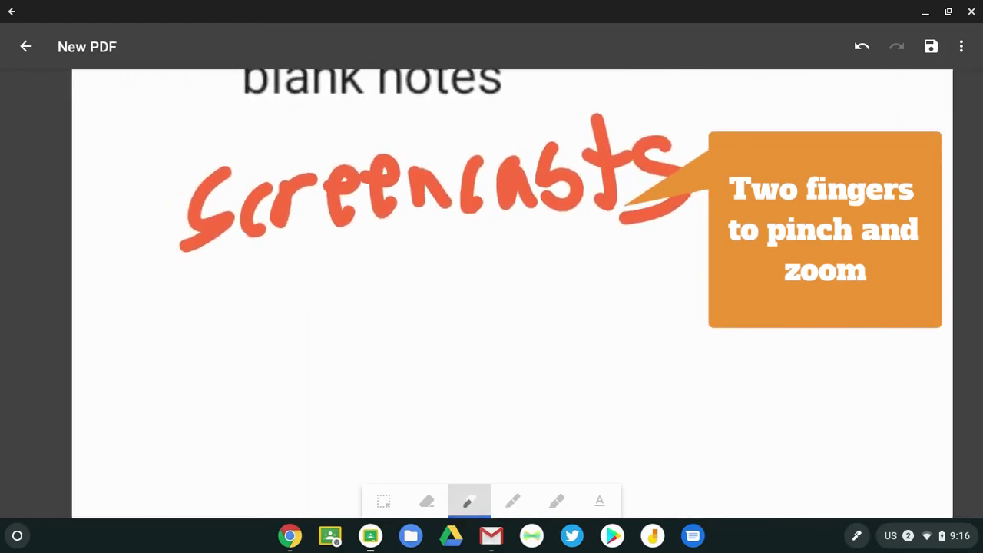
left_click(470, 501)
left_click(447, 464)
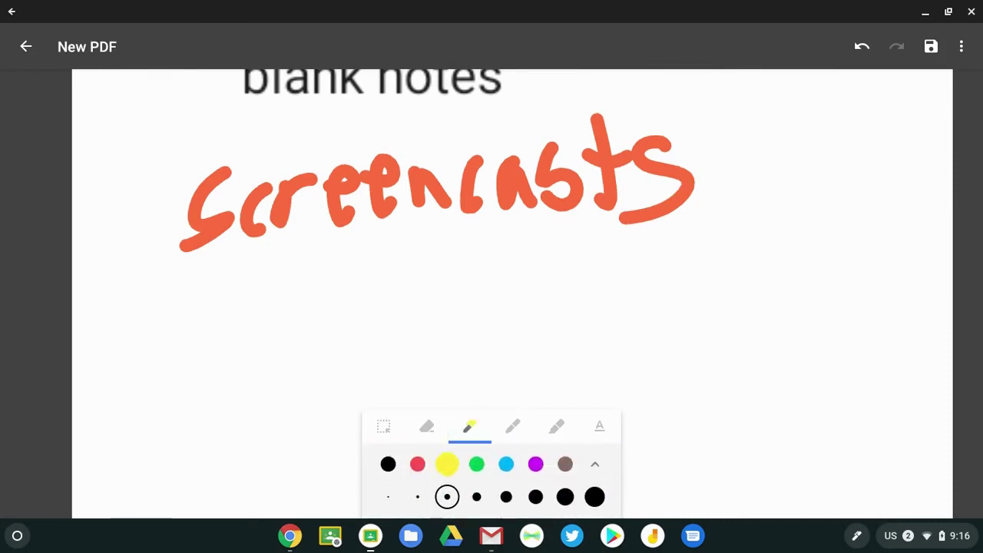
left_click(594, 464)
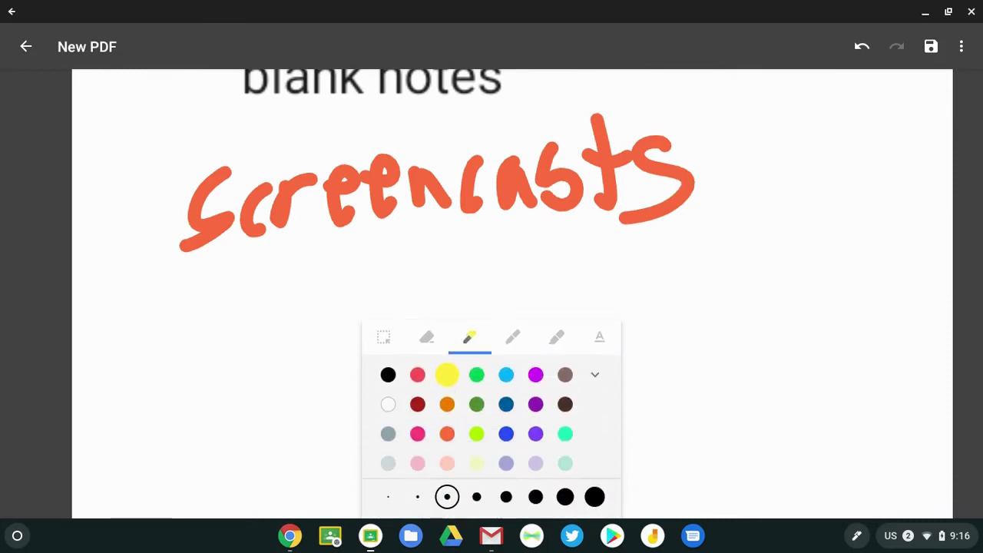
left_click(477, 404)
left_click(476, 374)
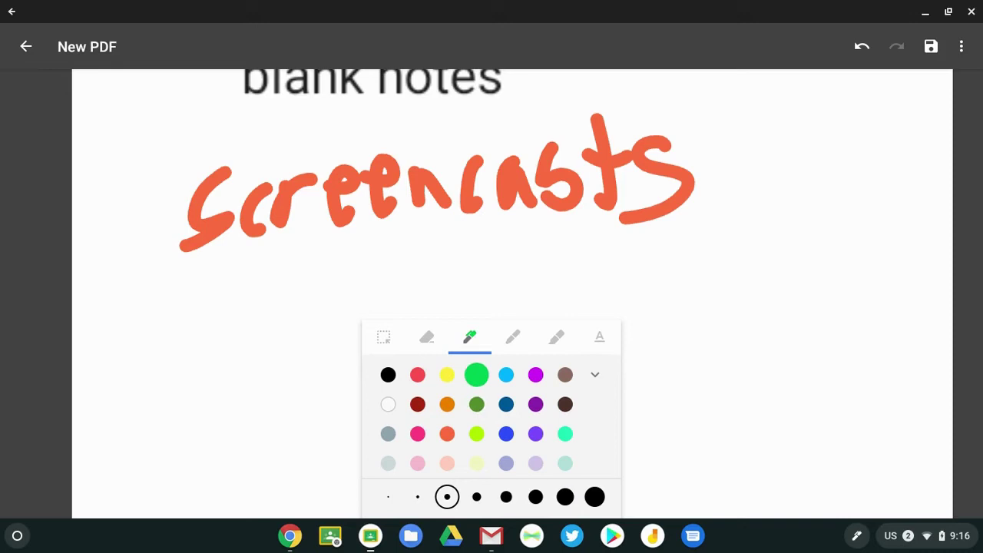
left_click(506, 375)
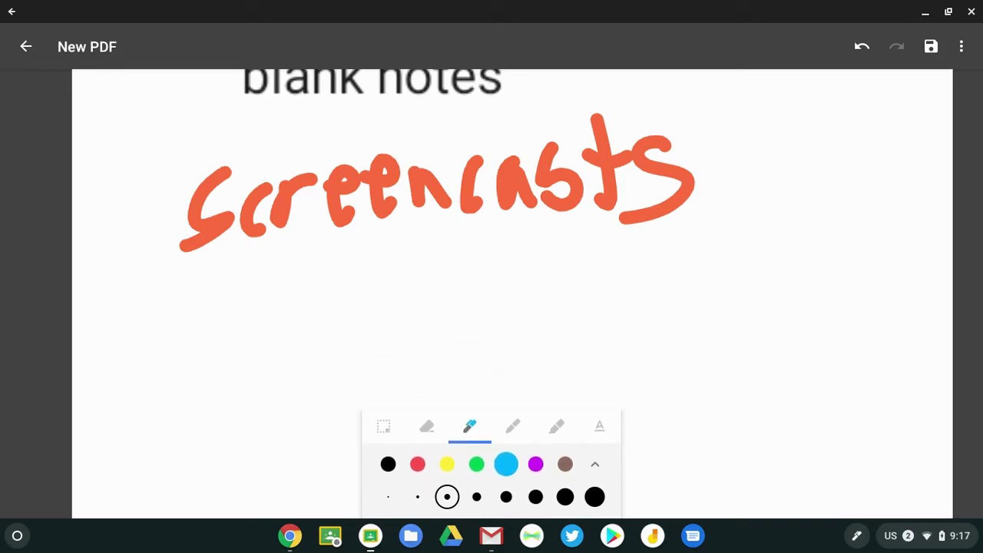
mouse_move(357, 239)
left_mouse_down()
mouse_move(369, 268)
mouse_move(382, 238)
mouse_move(407, 271)
left_mouse_up()
left_click_drag(420, 251, 429, 250)
mouse_move(465, 250)
left_mouse_down()
mouse_move(473, 264)
mouse_move(489, 261)
left_mouse_up()
left_click_drag(499, 243, 502, 245)
left_click_drag(326, 256, 326, 259)
Step: Handwrite a bulleted "Screencastify" in red with the pen below the blue list item
left_click(469, 501)
left_click(535, 464)
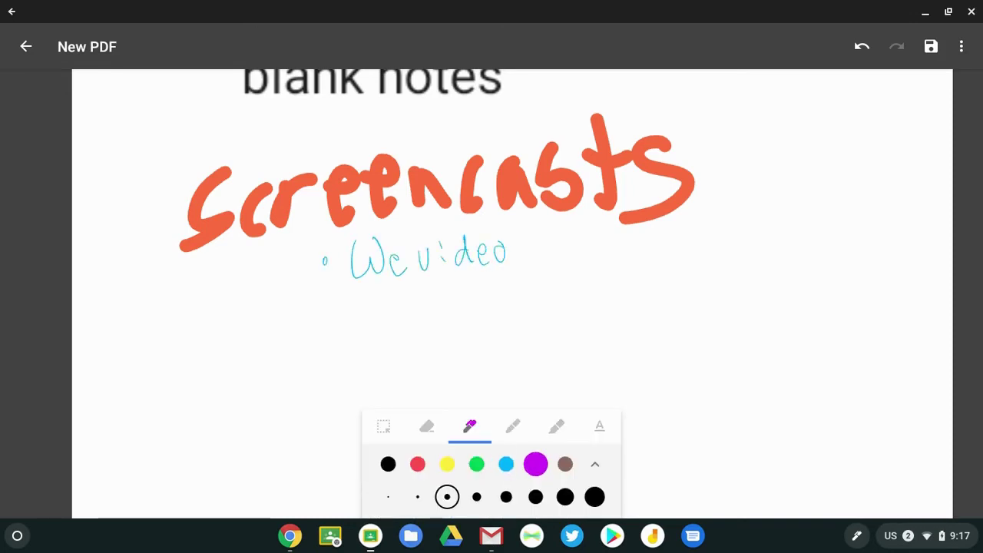
left_click(417, 464)
left_click_drag(327, 314, 328, 325)
left_click_drag(370, 305, 352, 335)
left_click_drag(383, 313, 386, 324)
left_click_drag(396, 322, 406, 310)
left_click_drag(411, 314, 421, 314)
left_click_drag(478, 302, 483, 313)
left_click_drag(495, 298, 486, 312)
left_click_drag(506, 284, 512, 310)
left_click_drag(551, 274, 538, 307)
mouse_move(558, 294)
left_mouse_down()
mouse_move(570, 300)
mouse_move(553, 345)
left_mouse_up()
Step: Handwrite a bulleted "Screencast-o-matic" in black with a one-size-thicker pen below "Screencastify"
left_click(469, 500)
left_click(388, 464)
left_click(476, 496)
left_click_drag(326, 372, 328, 381)
left_click_drag(364, 356, 352, 389)
left_click_drag(501, 338, 505, 370)
left_click_drag(518, 364, 606, 361)
mouse_move(625, 323)
left_mouse_down()
mouse_move(636, 358)
mouse_move(660, 355)
left_mouse_up()
Step: Handwrite a bulleted "Loom" in purple with the pen as the last list item
left_click(470, 501)
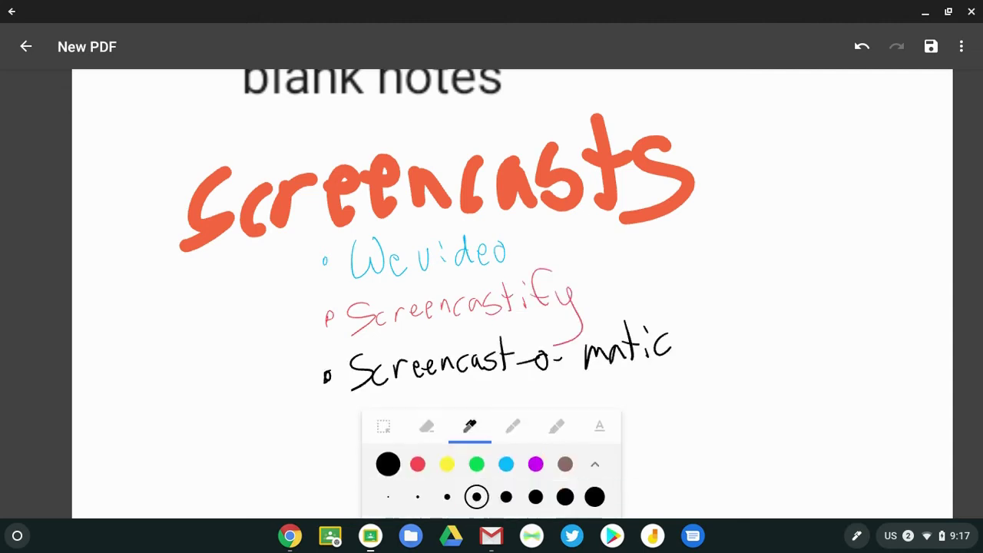
left_click(535, 464)
left_click(326, 425)
mouse_move(352, 409)
left_mouse_down()
mouse_move(374, 445)
mouse_move(384, 428)
left_mouse_up()
left_click_drag(413, 426, 408, 427)
left_click_drag(432, 438, 471, 436)
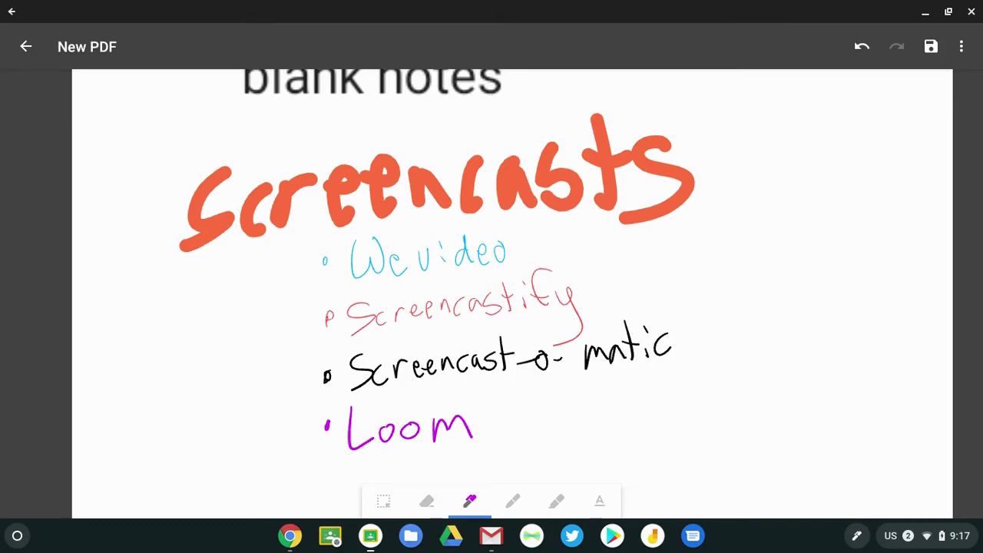
Step: Examine the handwritten list on the page at different zoom levels and positions
scroll(513, 293, "down", 3)
scroll(512, 293, "up", 3)
scroll(512, 293, "down", 2)
scroll(513, 293, "up", 2)
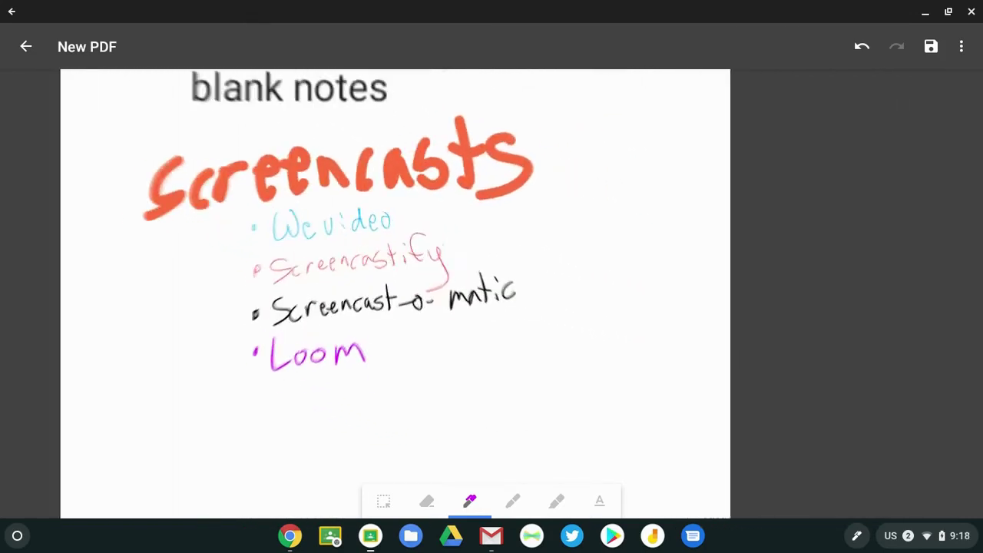
scroll(395, 292, "up", 1)
scroll(491, 292, "down", 2)
scroll(492, 292, "right", 2)
scroll(384, 292, "up", 2)
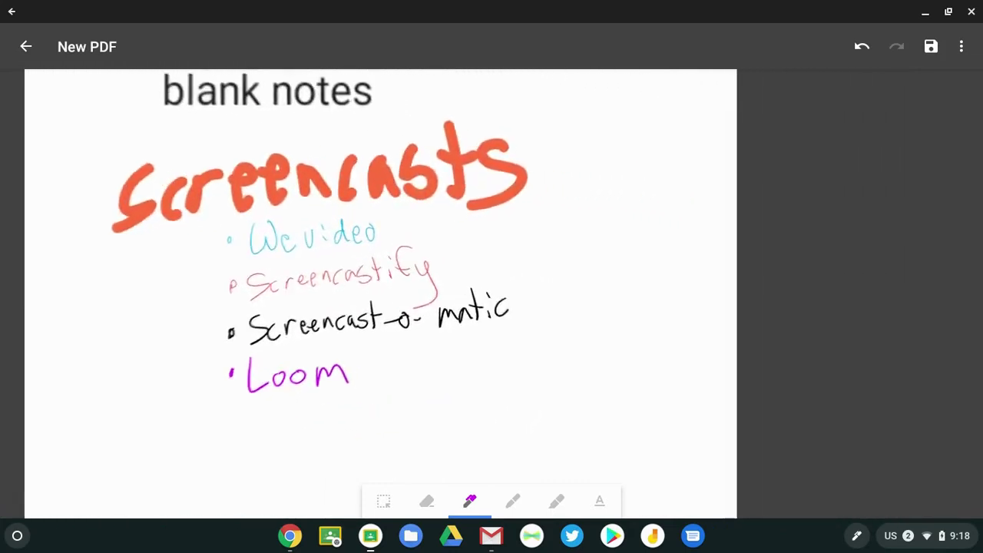
scroll(380, 294, "up", 1)
scroll(380, 293, "left", 2)
scroll(380, 293, "down", 2)
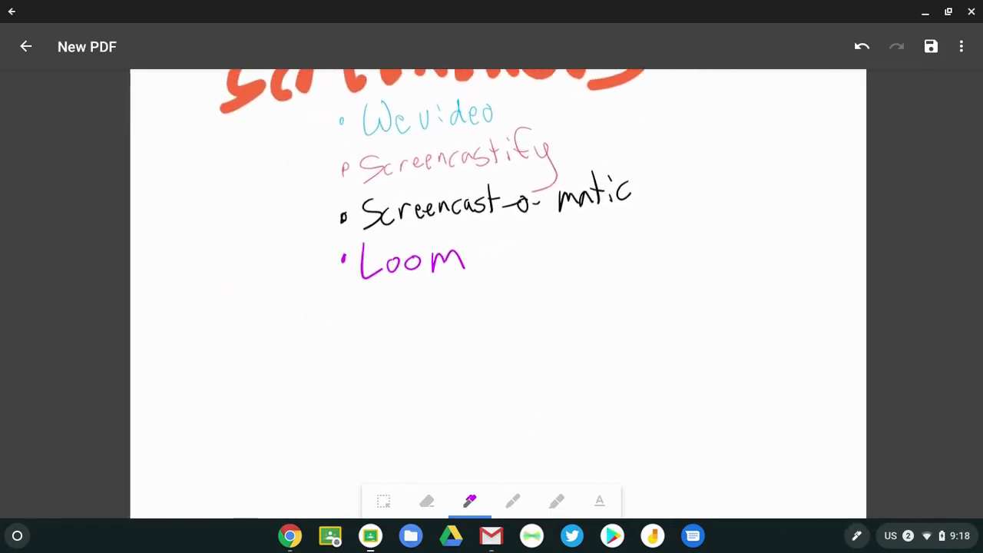
Step: Draw a light bulb outline with filament and screw base in yellow with the marker tool below "Loom"
scroll(492, 292, "down", 5)
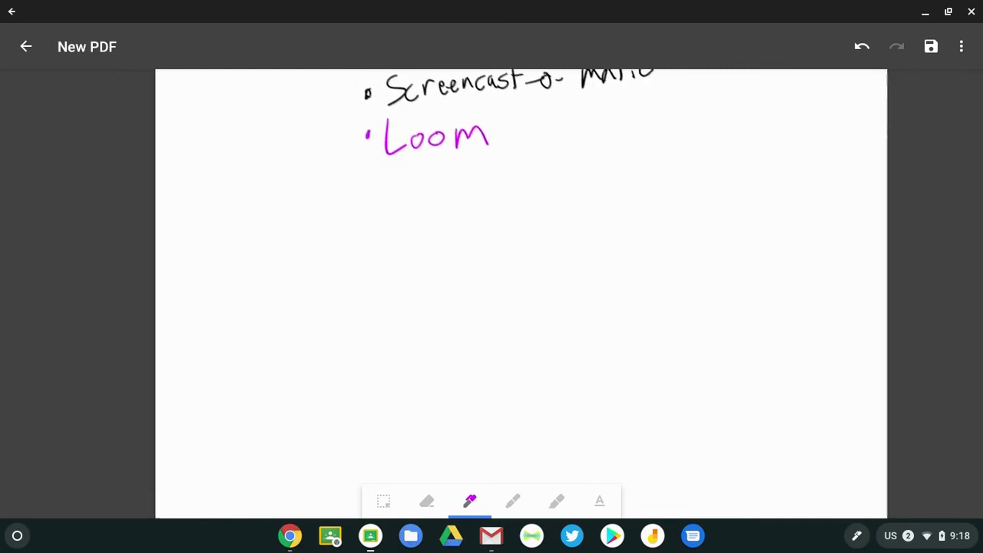
scroll(491, 292, "down", 3)
scroll(491, 291, "up", 2)
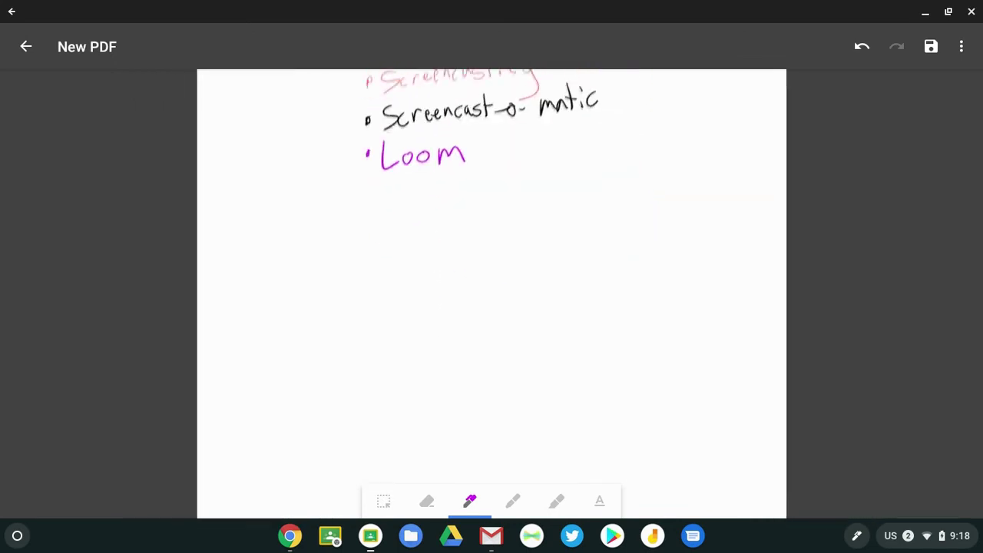
scroll(491, 292, "down", 1)
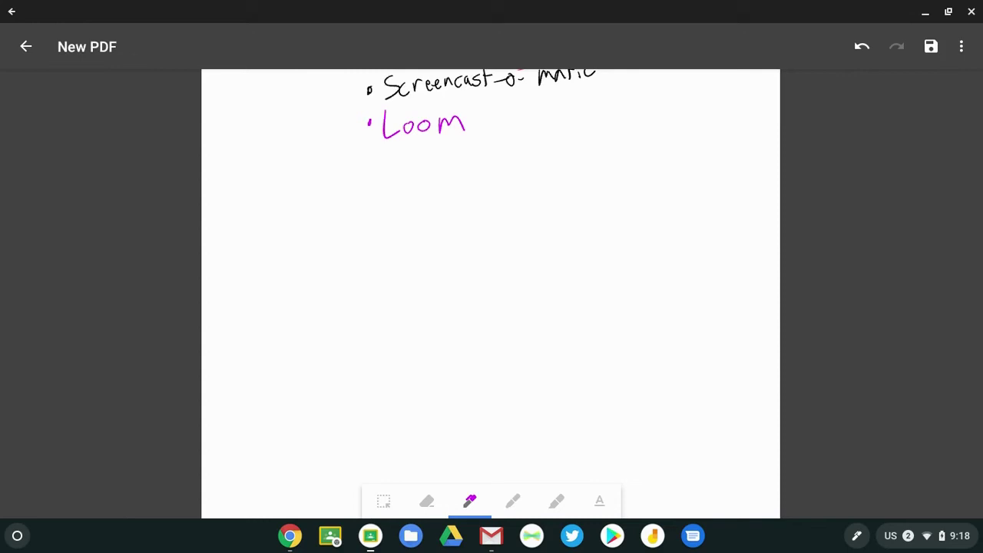
left_click(512, 500)
left_click(512, 501)
left_click(447, 464)
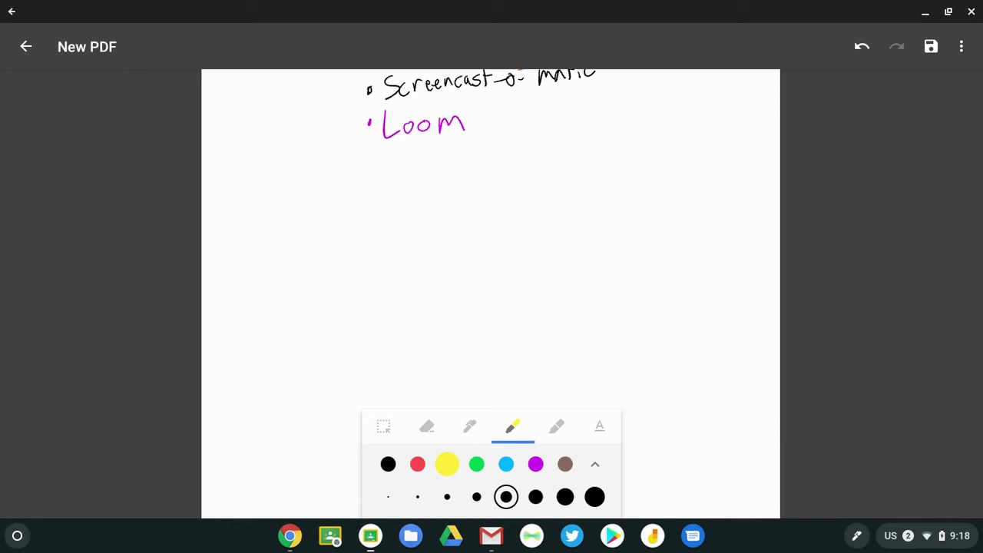
mouse_move(475, 328)
left_mouse_down()
mouse_move(486, 252)
mouse_move(452, 152)
mouse_move(588, 172)
mouse_move(541, 260)
mouse_move(548, 331)
left_mouse_up()
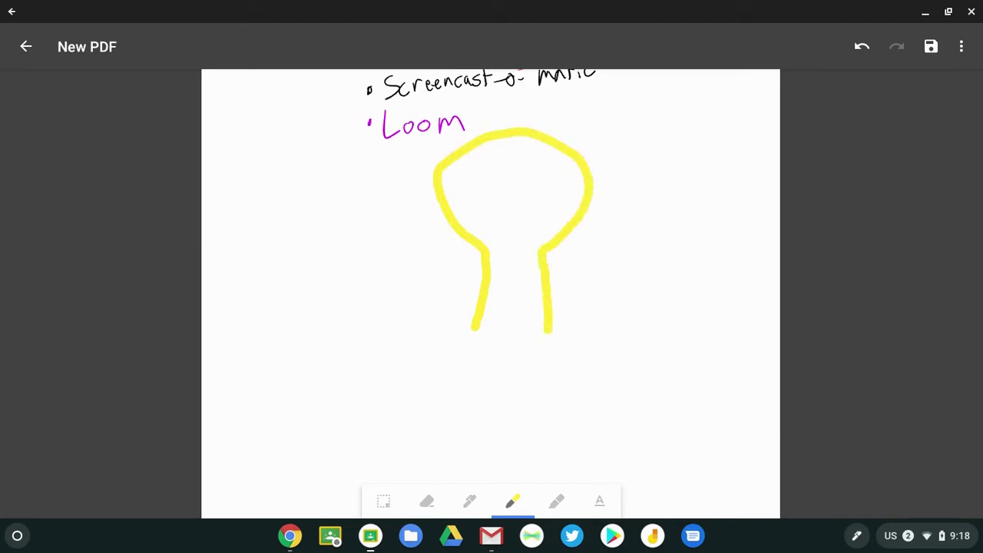
mouse_move(474, 328)
left_mouse_down()
mouse_move(483, 363)
mouse_move(548, 331)
mouse_move(544, 322)
left_mouse_up()
mouse_move(504, 321)
left_mouse_down()
mouse_move(527, 206)
mouse_move(527, 302)
left_mouse_up()
Step: Shade the light bulb's glass in yellow and its screw base in black with the highlighter tool
left_click(556, 501)
left_click(447, 489)
mouse_move(453, 181)
left_mouse_down()
mouse_move(492, 154)
mouse_move(513, 299)
left_mouse_up()
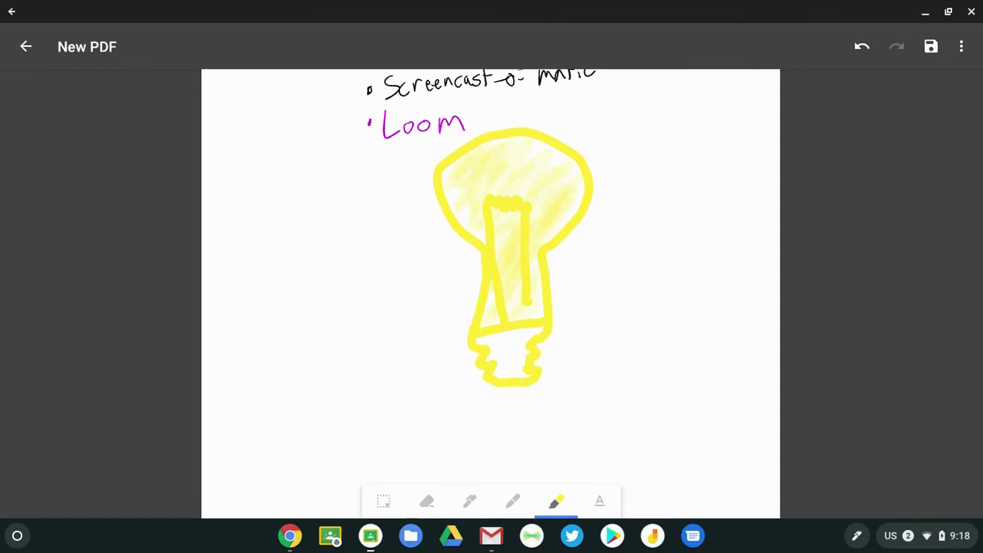
left_click(556, 501)
left_click(388, 489)
left_click_drag(485, 354, 525, 352)
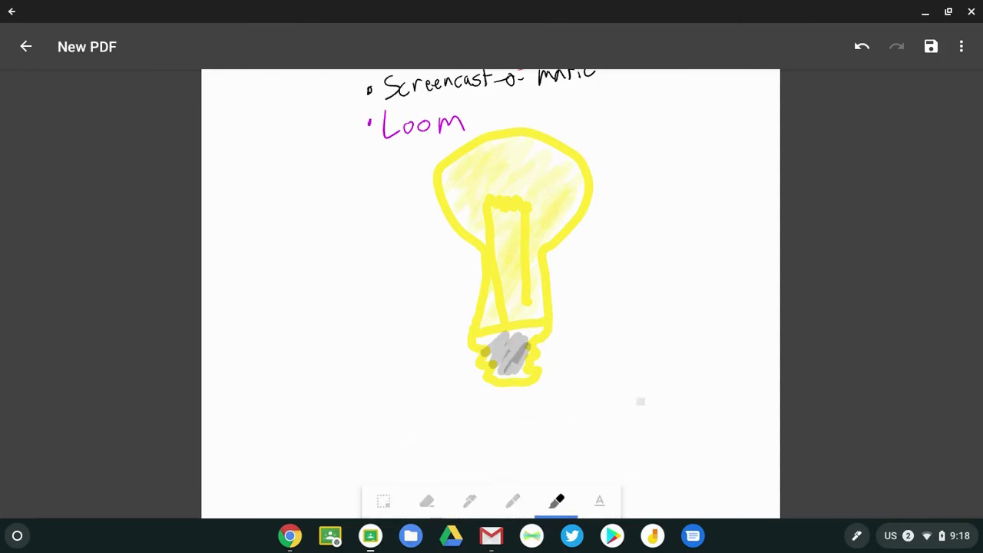
Step: Select the typed text "Cast your screen for blank notes" and move it to the page's upper right
scroll(640, 401, "down", 2)
scroll(640, 401, "down", 2)
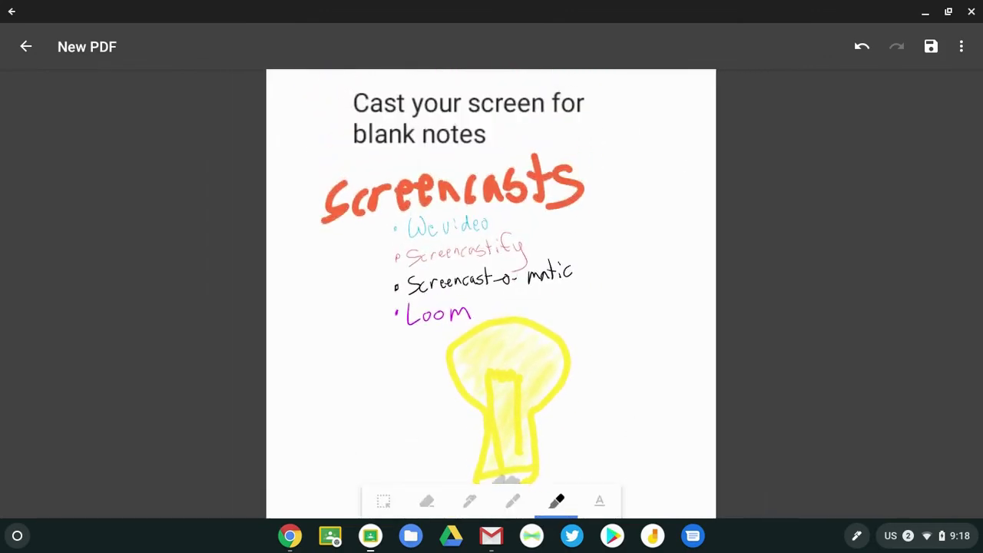
scroll(491, 294, "down", 3)
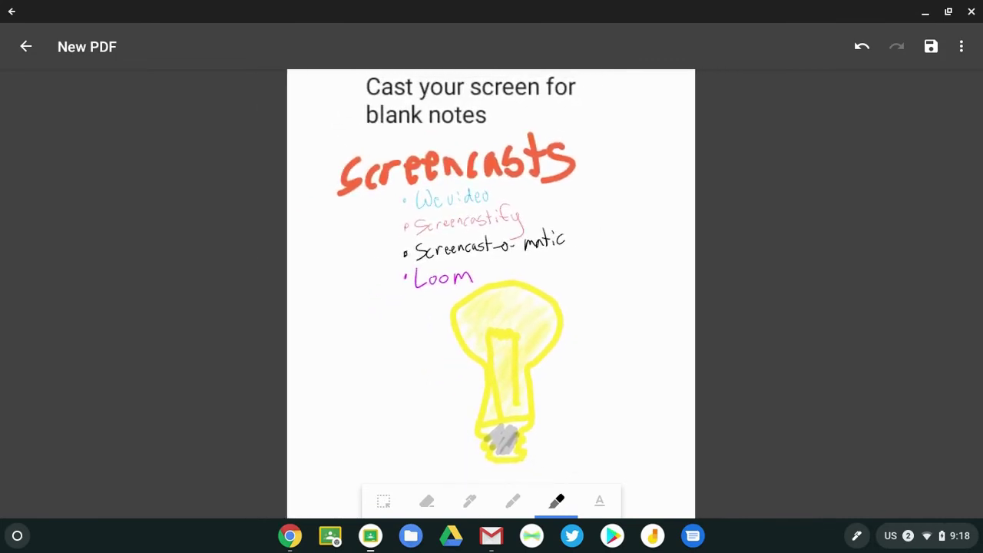
scroll(491, 294, "down", 1)
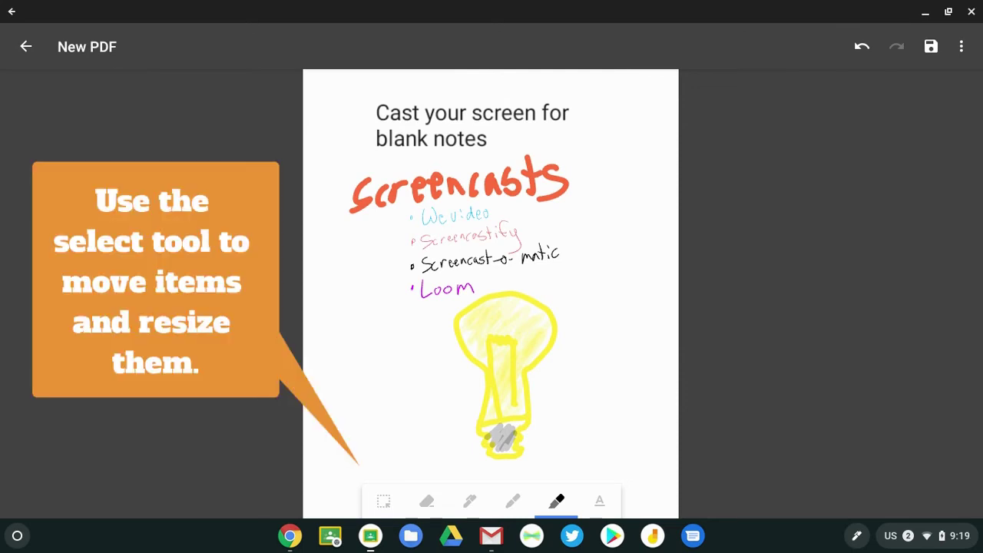
left_click(383, 501)
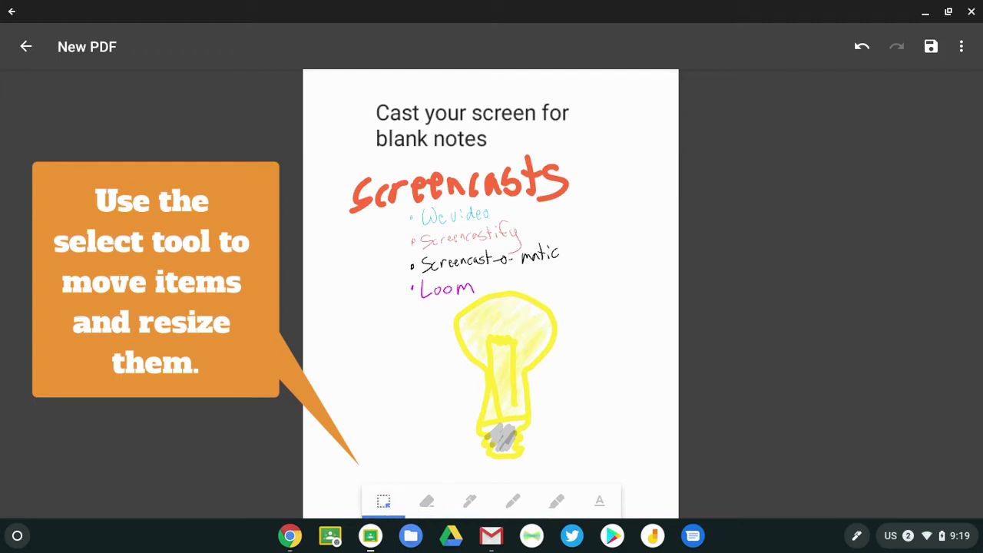
left_click(395, 113)
mouse_move(457, 116)
left_mouse_down()
mouse_move(568, 145)
mouse_move(569, 165)
left_mouse_up()
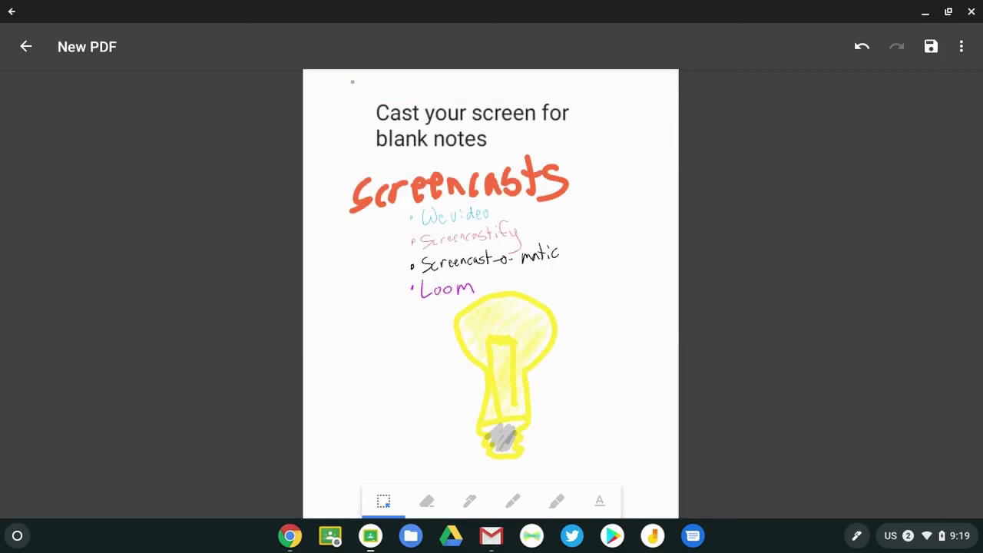
left_click_drag(351, 80, 559, 138)
left_click_drag(478, 124, 563, 119)
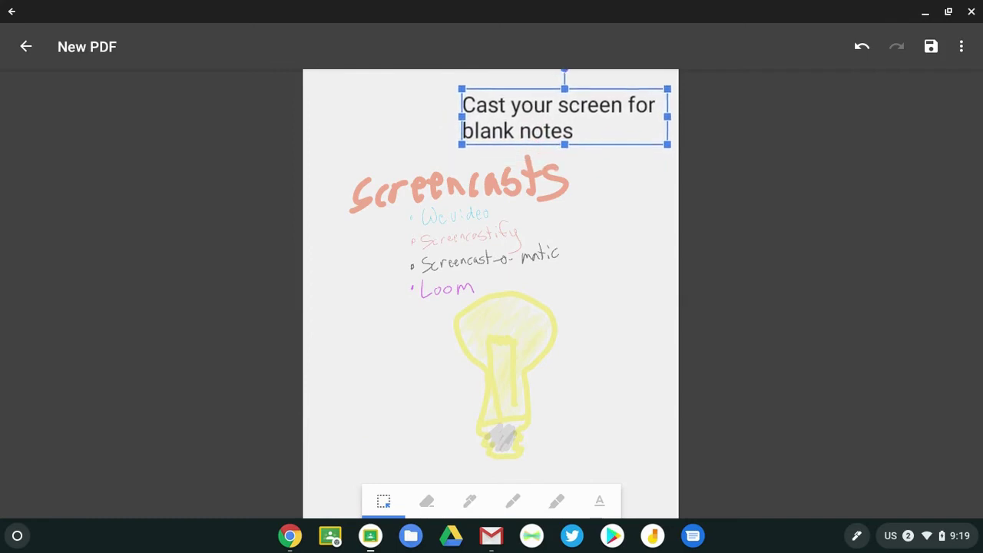
key("Escape")
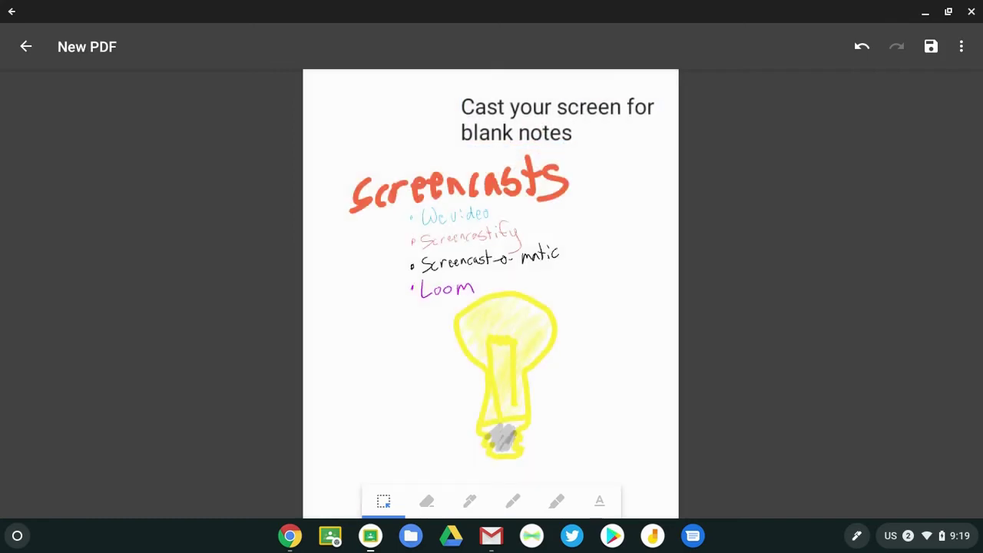
Step: Try to move only part of the handwritten heading and list with a partial selection, and undo the move
mouse_move(454, 156)
left_mouse_down()
mouse_move(372, 159)
mouse_move(368, 269)
mouse_move(574, 245)
mouse_move(606, 276)
left_mouse_up()
mouse_move(447, 267)
left_mouse_down()
mouse_move(407, 303)
mouse_move(454, 261)
left_mouse_up()
key("Escape")
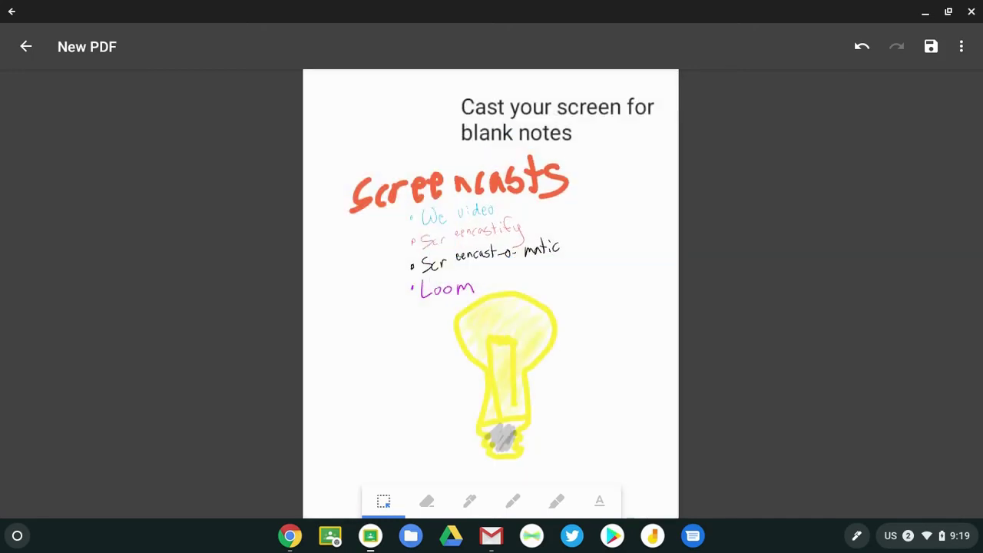
left_click(861, 46)
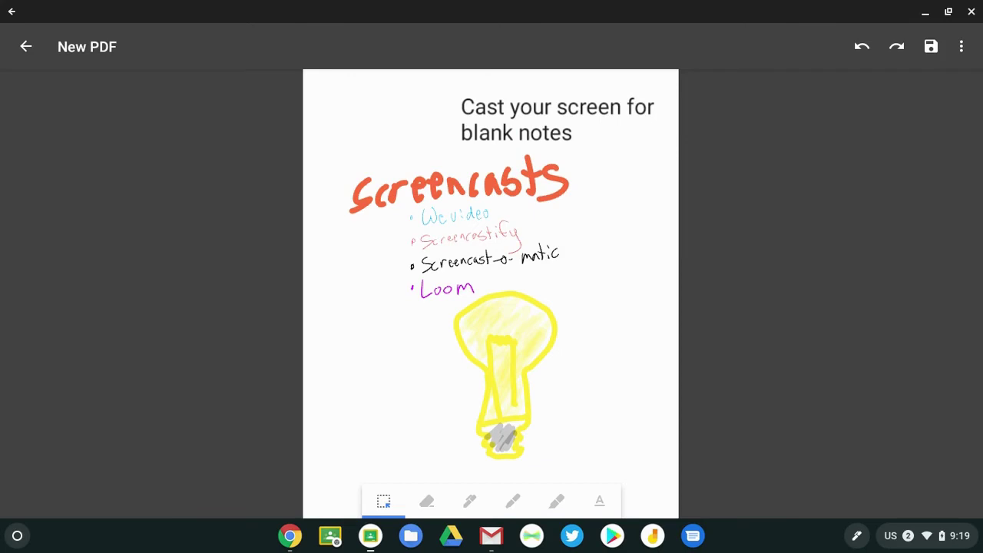
Step: Select the whole handwritten heading and list, shrink and tilt it counterclockwise, and move it to the page's left side
mouse_move(332, 164)
left_mouse_down()
mouse_move(384, 258)
mouse_move(576, 266)
mouse_move(623, 288)
left_mouse_up()
mouse_move(460, 223)
left_mouse_down()
mouse_move(493, 222)
mouse_move(513, 250)
mouse_move(449, 222)
mouse_move(397, 222)
left_mouse_up()
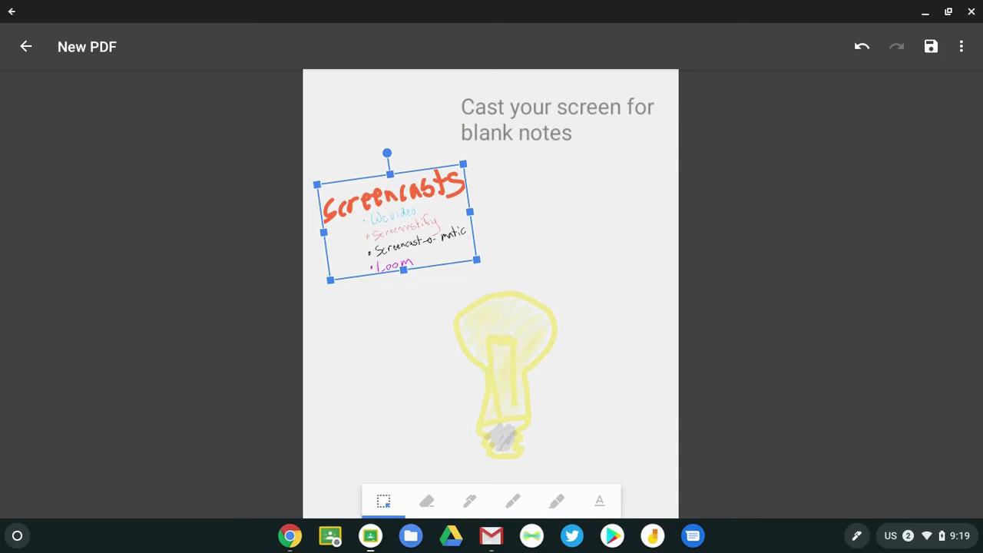
mouse_move(397, 222)
left_mouse_down()
mouse_move(395, 335)
mouse_move(389, 213)
mouse_move(394, 230)
left_mouse_up()
key("Escape")
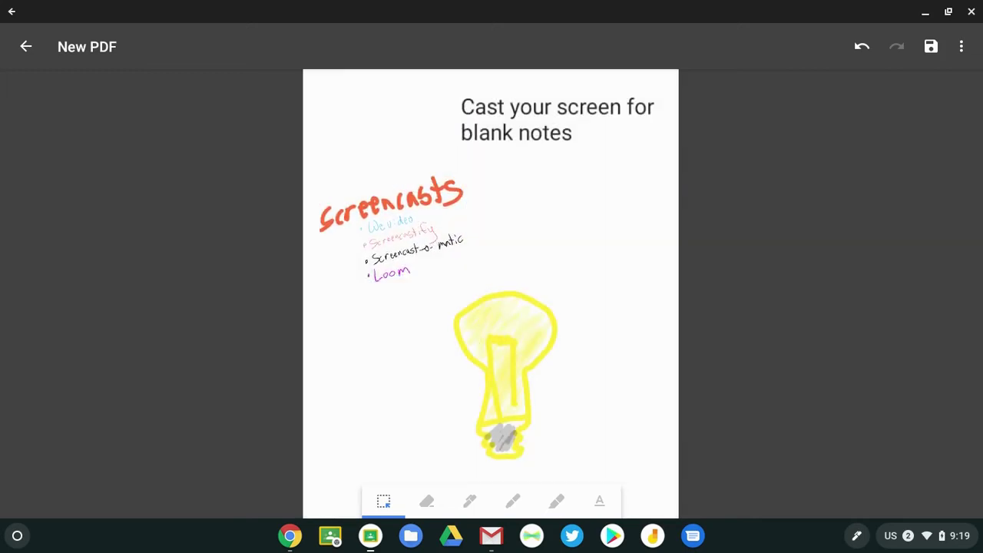
Step: Select the light bulb drawing, shrink and tilt it clockwise, and move it up to the page's right side
left_click_drag(433, 289, 606, 470)
mouse_move(505, 375)
left_mouse_down()
mouse_move(541, 355)
mouse_move(607, 256)
mouse_move(584, 265)
mouse_move(567, 297)
mouse_move(582, 316)
left_mouse_up()
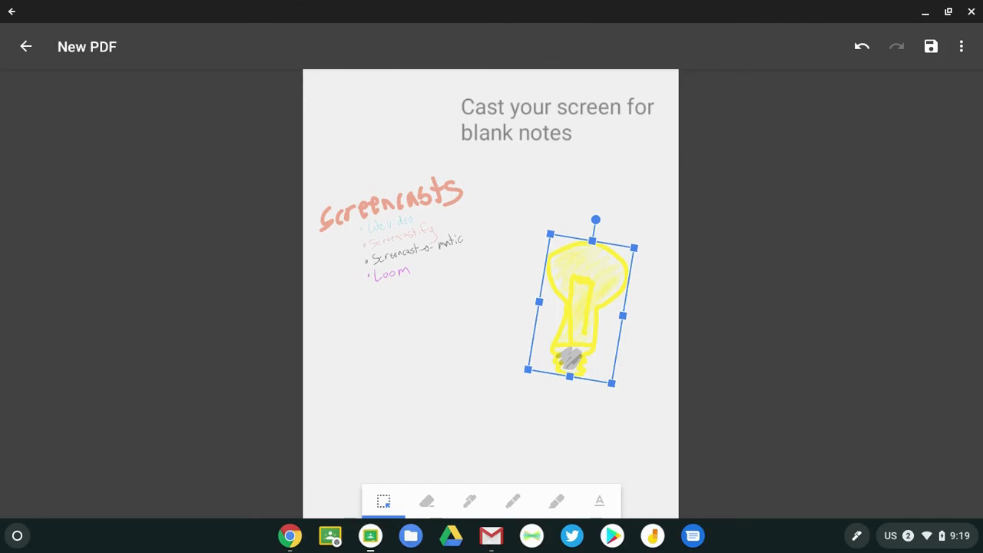
key("Escape")
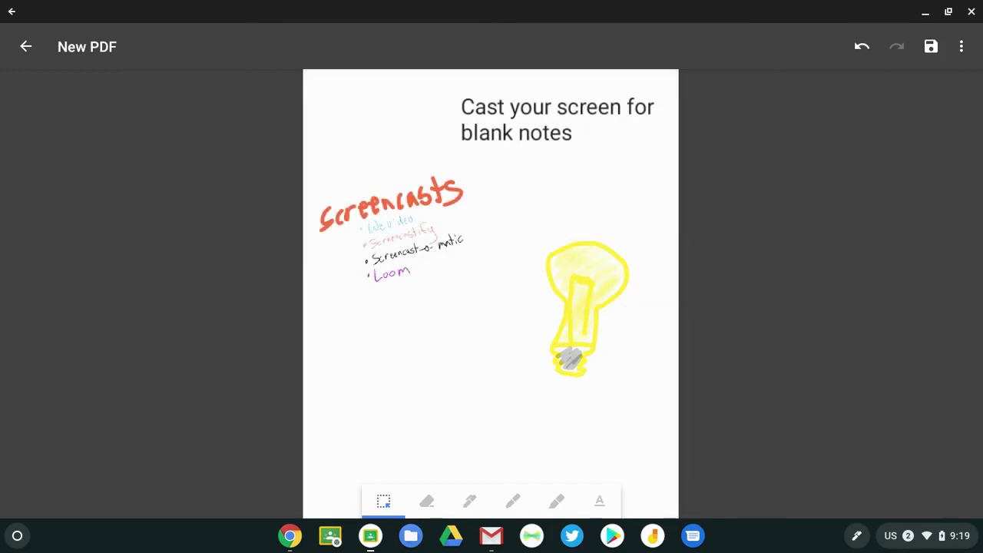
Step: Save the annotated PDF as an attachment of the Class Notes material
scroll(530, 293, "up", 5)
scroll(530, 293, "down", 1)
scroll(491, 294, "down", 3)
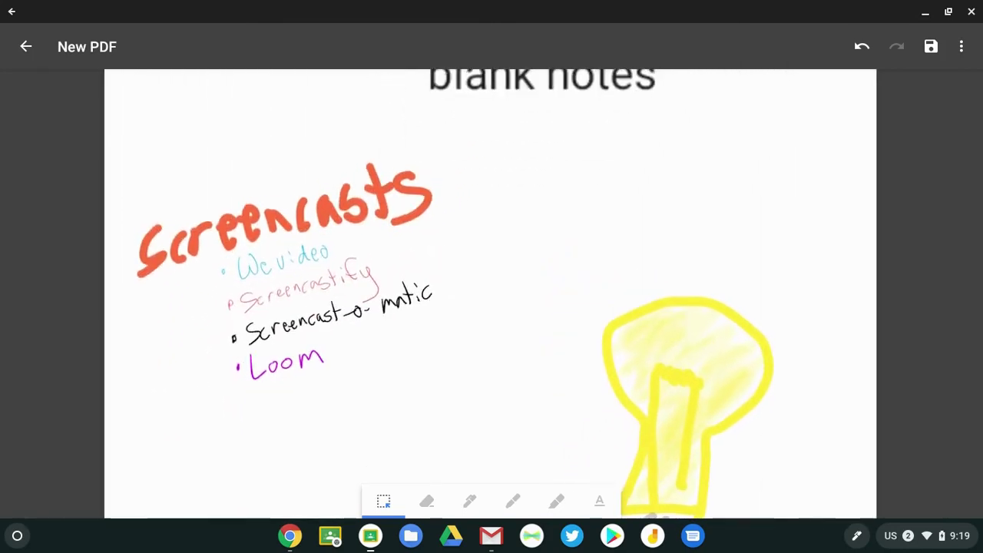
scroll(492, 294, "down", 2)
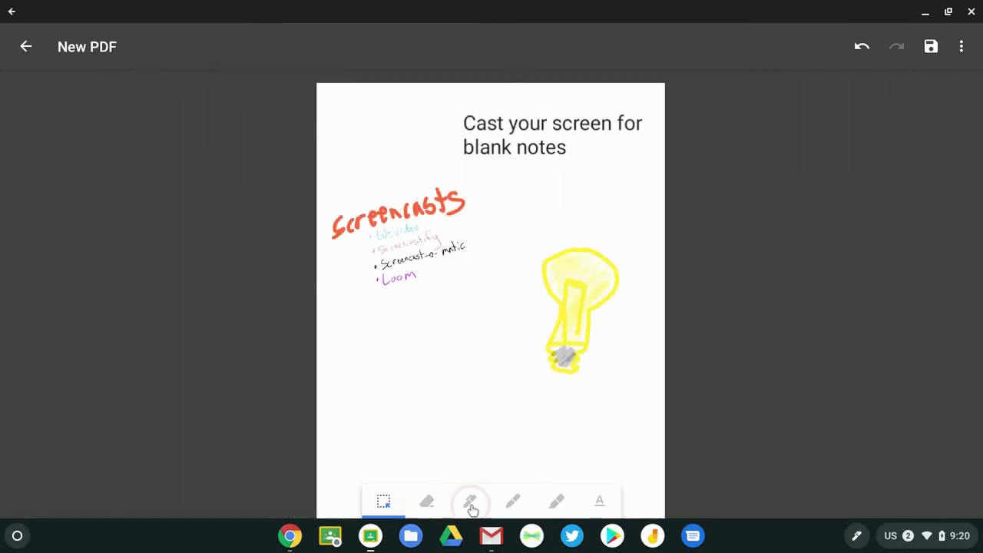
left_click(930, 48)
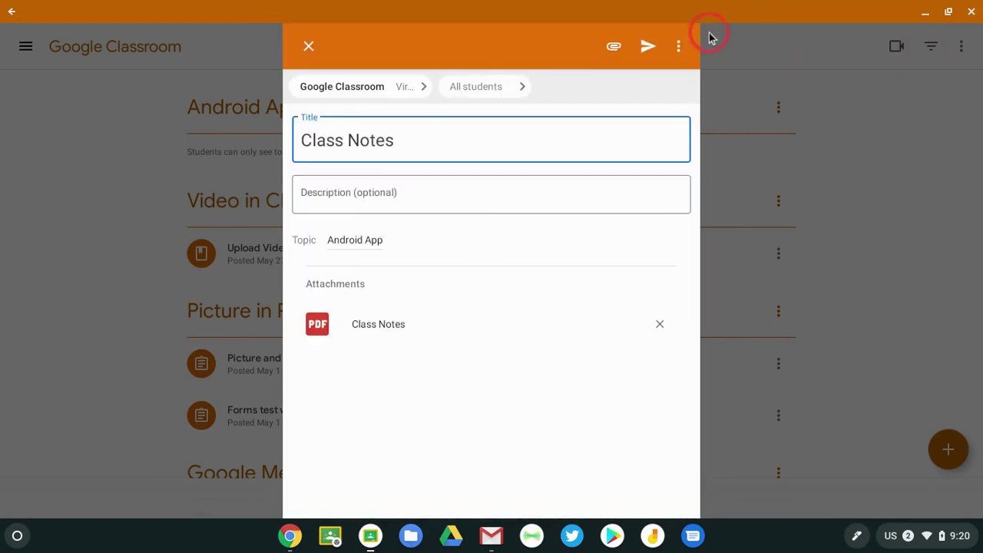
Step: Post the Class Notes material with its attached PDF to all students under the Android App topic
left_click(649, 49)
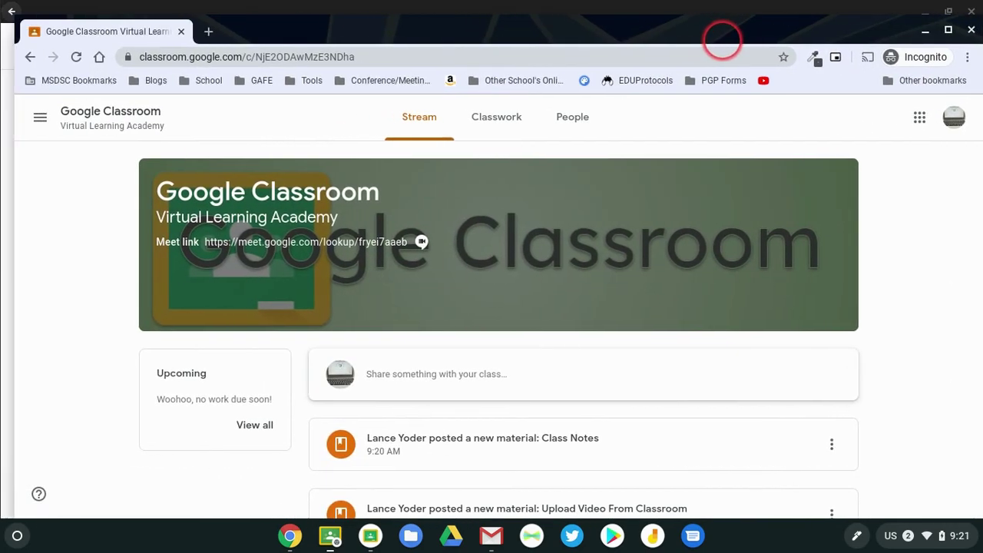
Step: Switch to Google Classroom in the Chrome browser, open the Class Notes material in the classwork, and examine its attached PDF
left_click(508, 131)
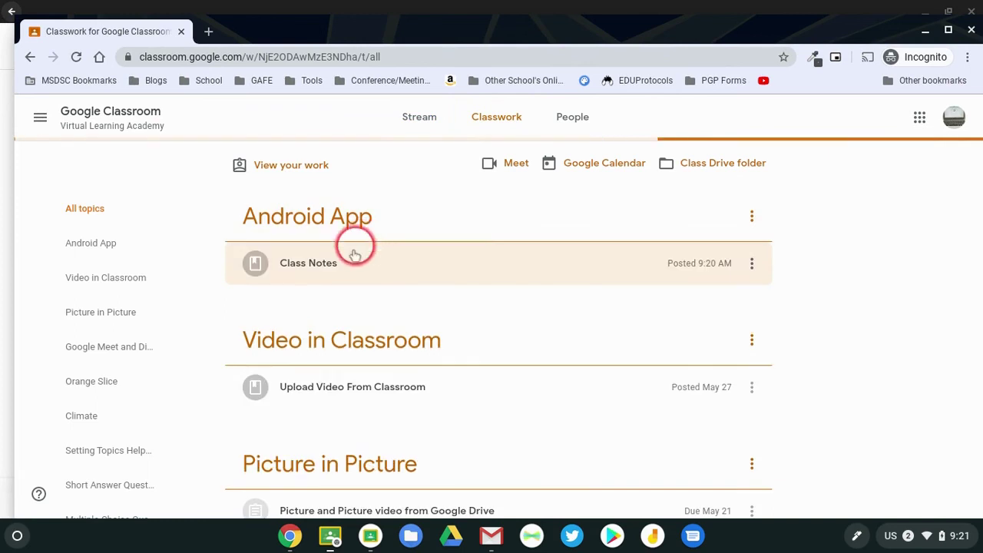
left_click(334, 265)
left_click(394, 341)
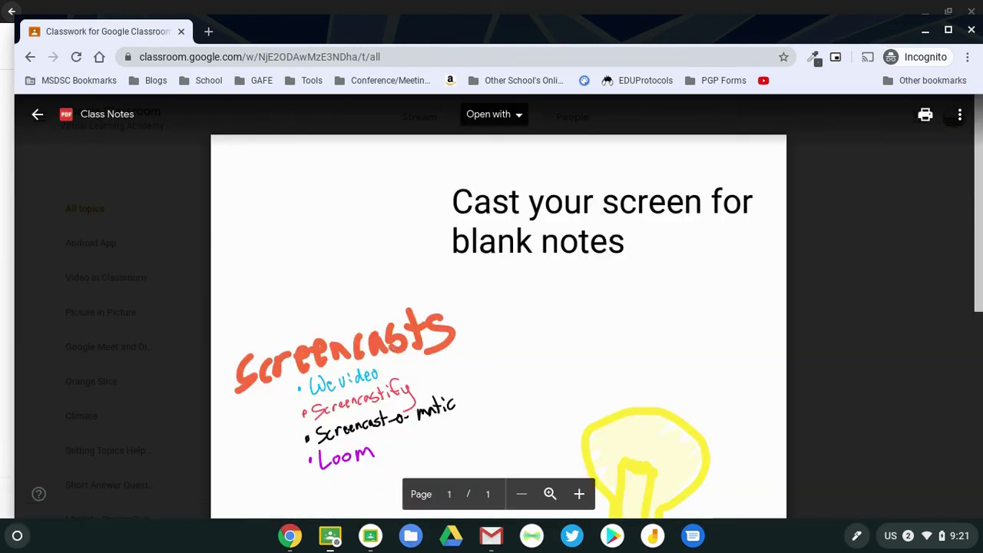
scroll(733, 269, "down", 3)
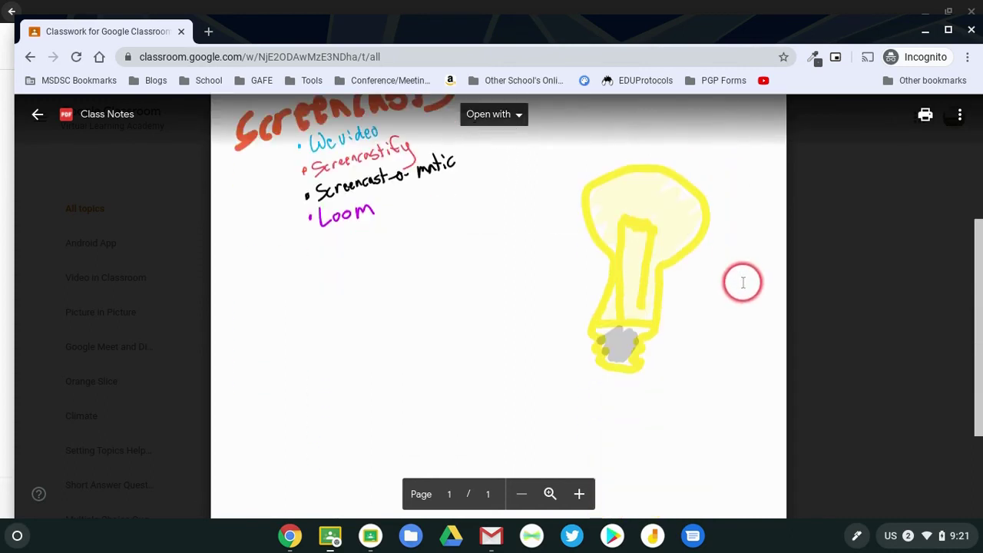
scroll(742, 282, "up", 3)
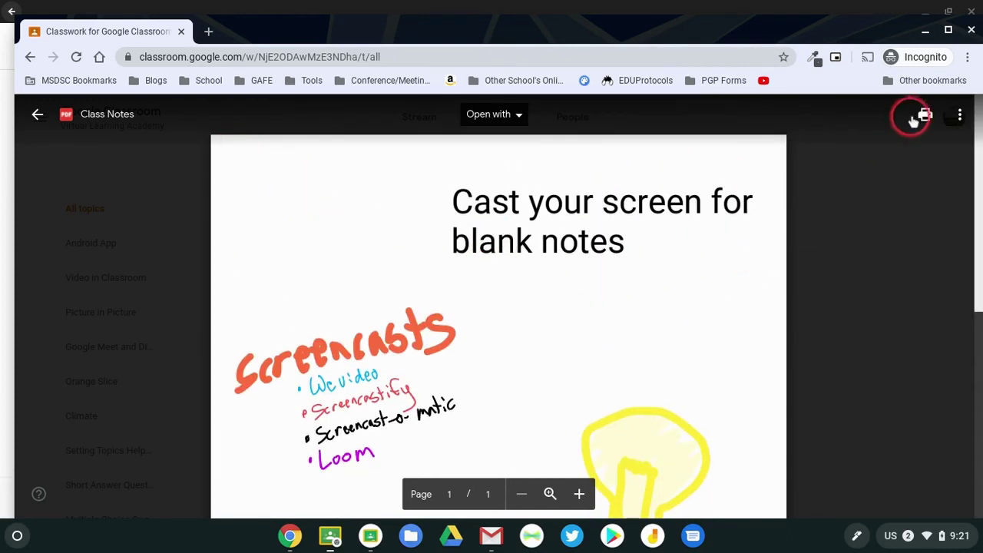
left_click(957, 117)
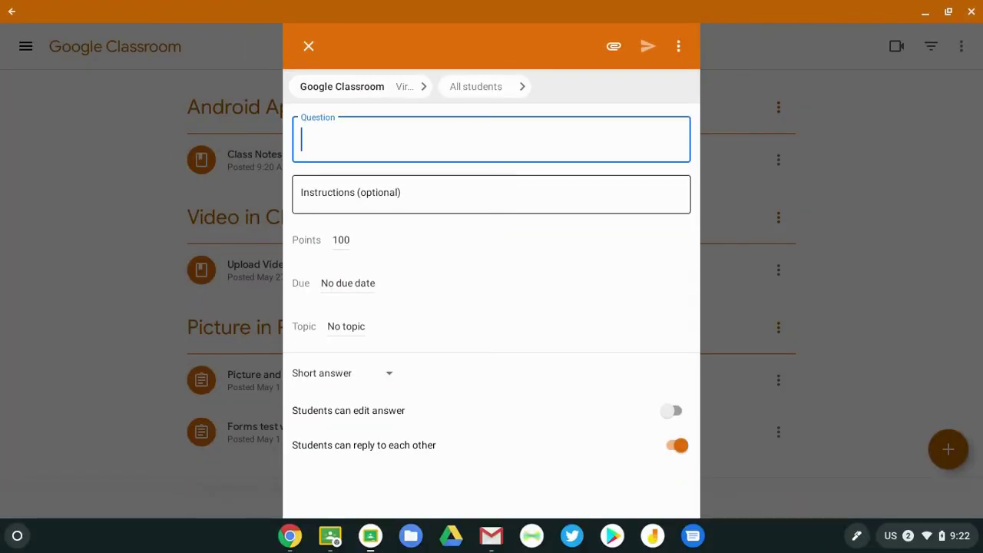
Step: Back in the Classroom Android app, open a new question, view its attachment options, and discard the empty question
left_click(308, 46)
left_click(949, 450)
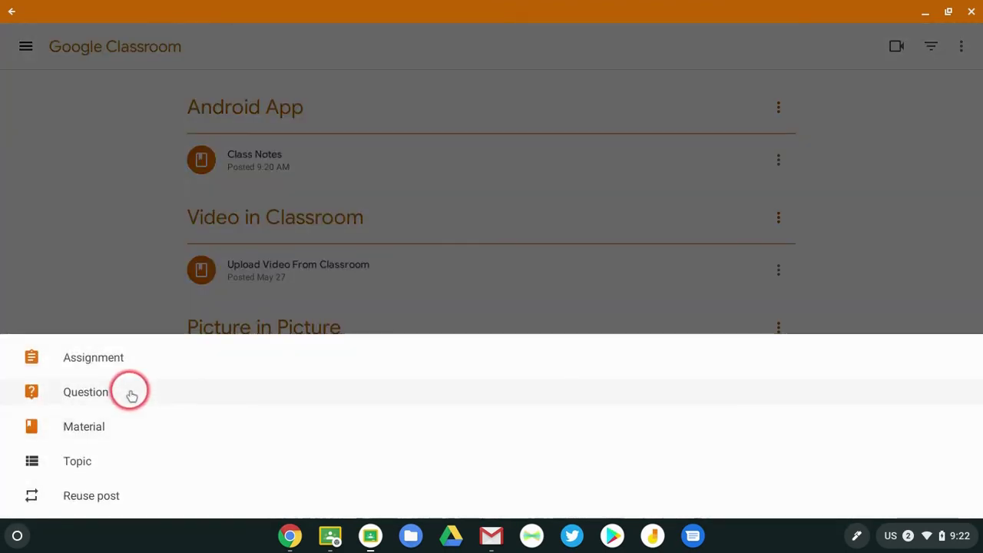
left_click(86, 392)
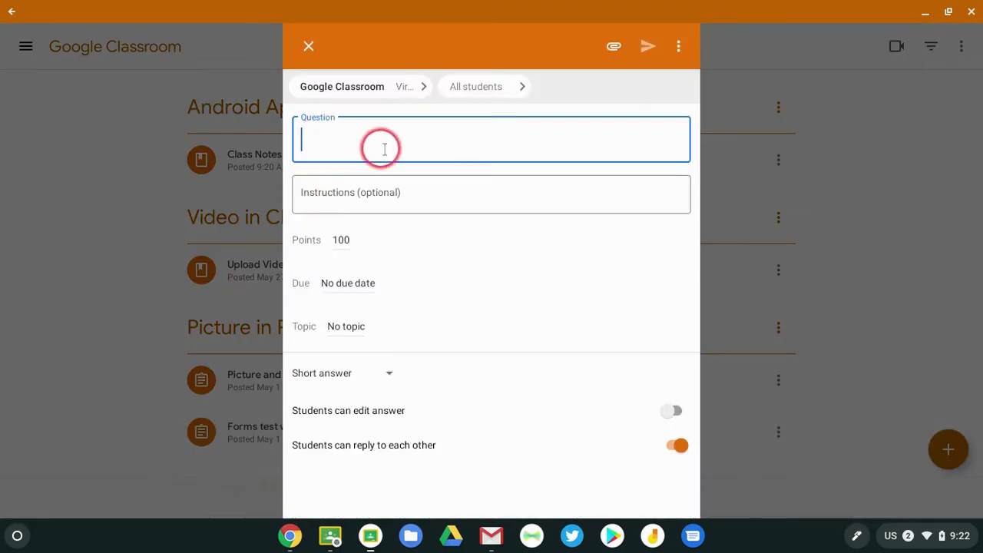
left_click(614, 46)
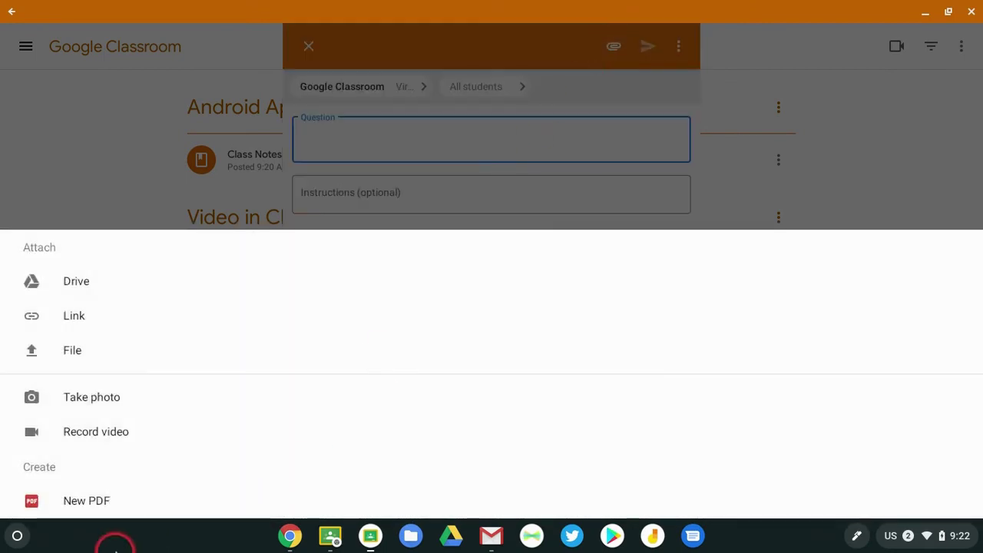
left_click(695, 141)
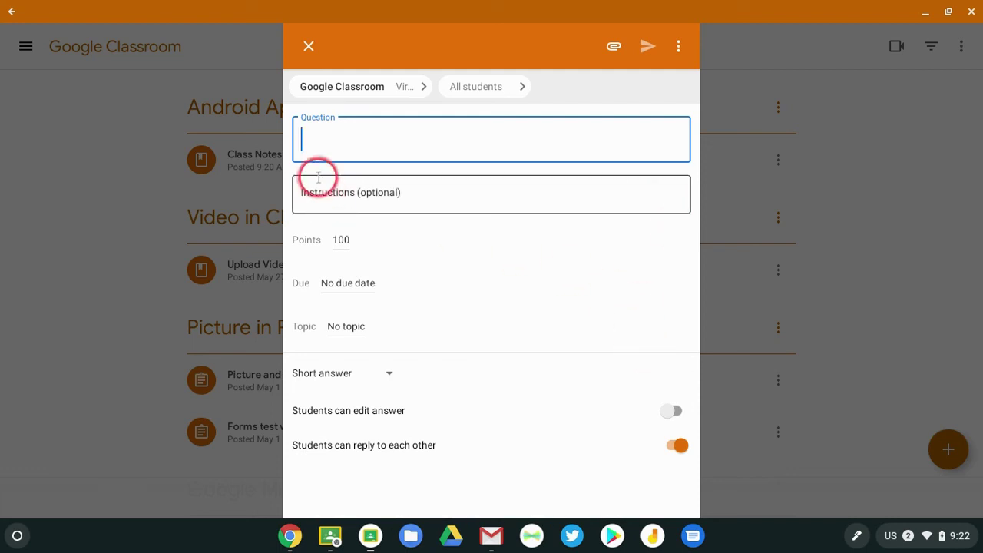
left_click(308, 46)
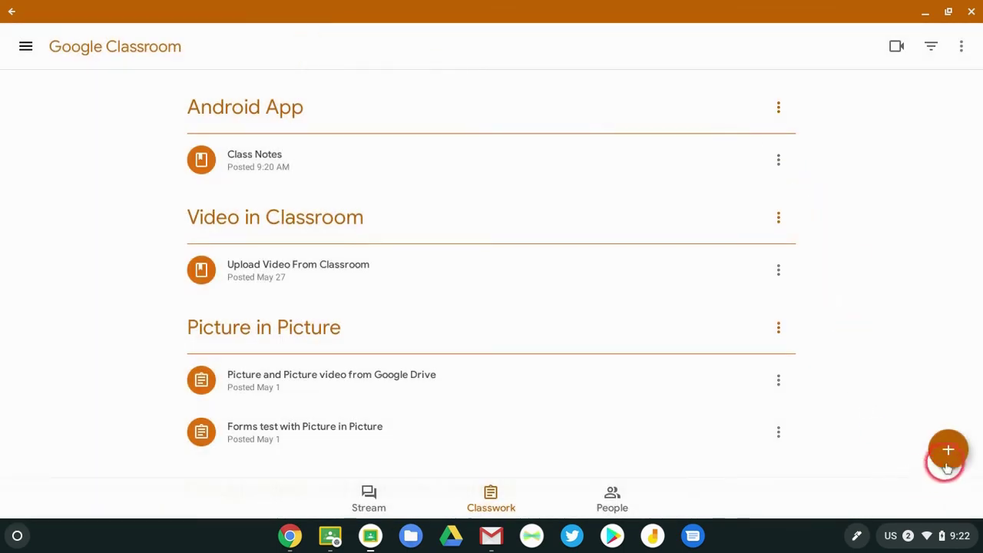
left_click(949, 451)
left_click(890, 278)
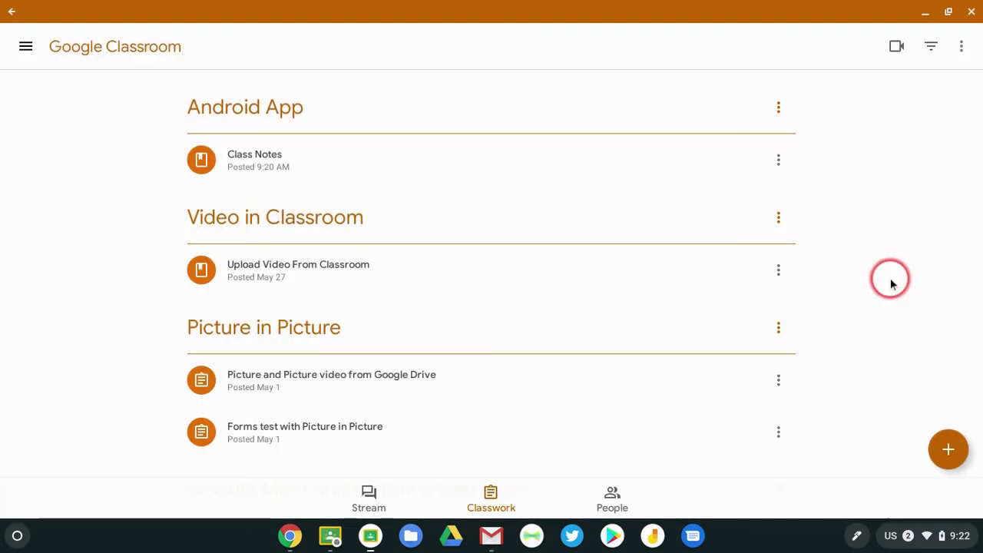